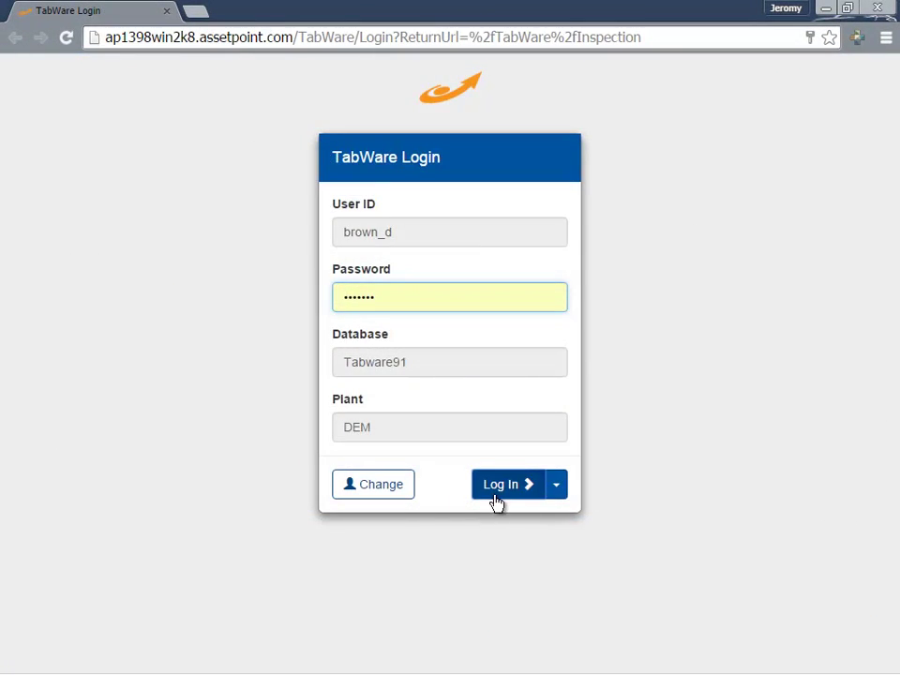
# - Sign in, review equipment expiring on or before 10/30/2015, and go to the Technician page
pyautogui.click(502, 484)
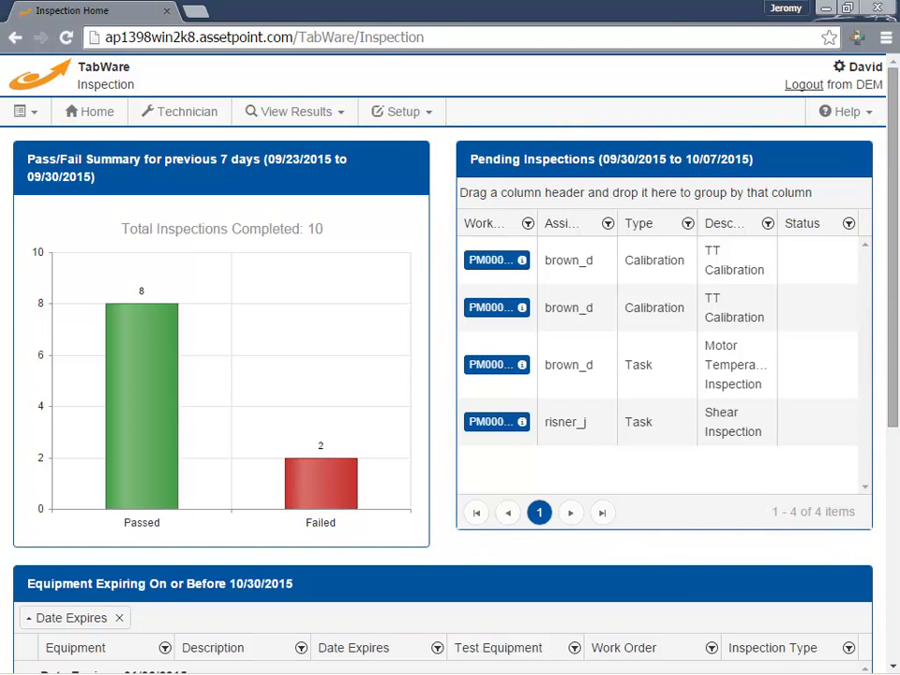
pyautogui.scroll(-3, 450, 376)
pyautogui.scroll(-3, 450, 376)
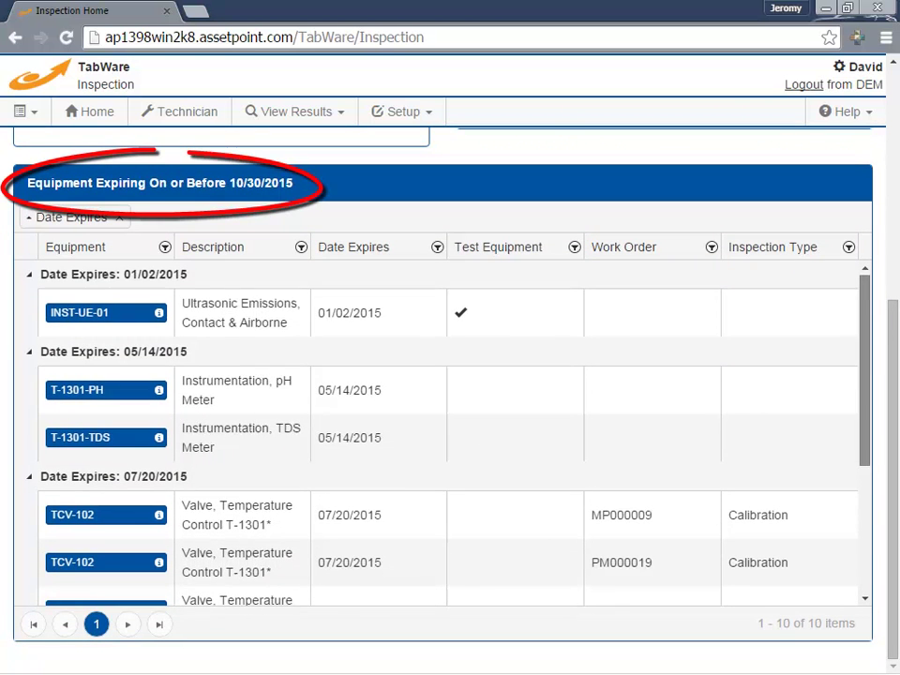
pyautogui.scroll(-2, 441, 432)
pyautogui.scroll(-1, 441, 431)
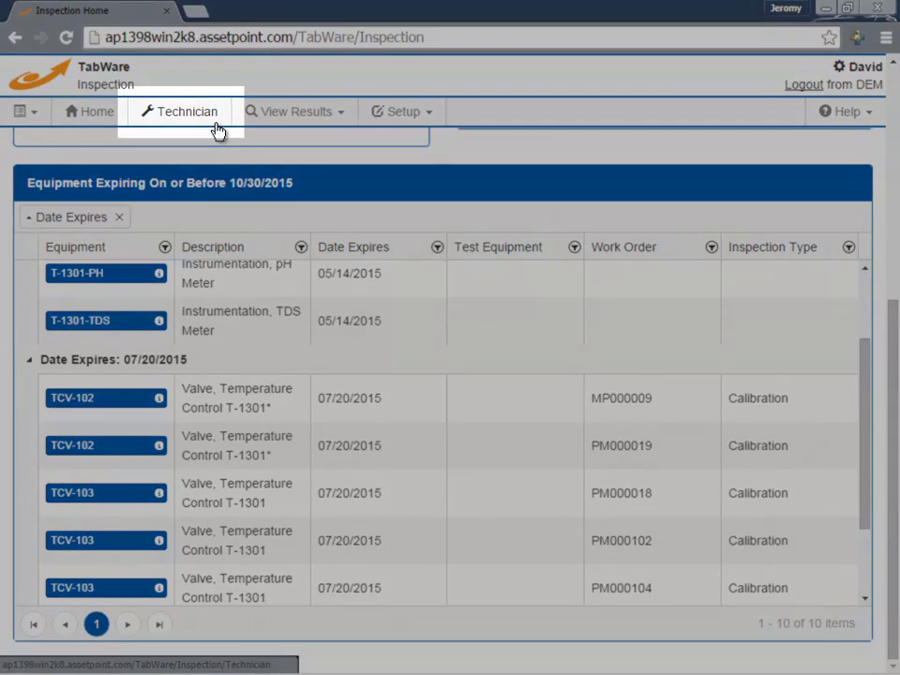
pyautogui.click(218, 132)
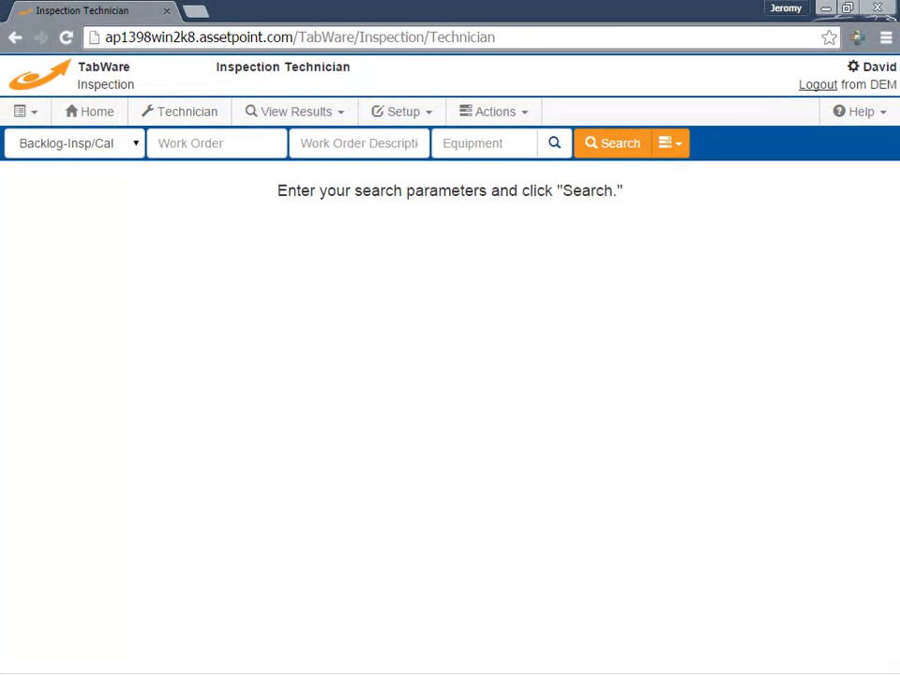
# - Search backlog orders and begin inspection on PM000019, PM000042 and PM000046-01
pyautogui.click(635, 150)
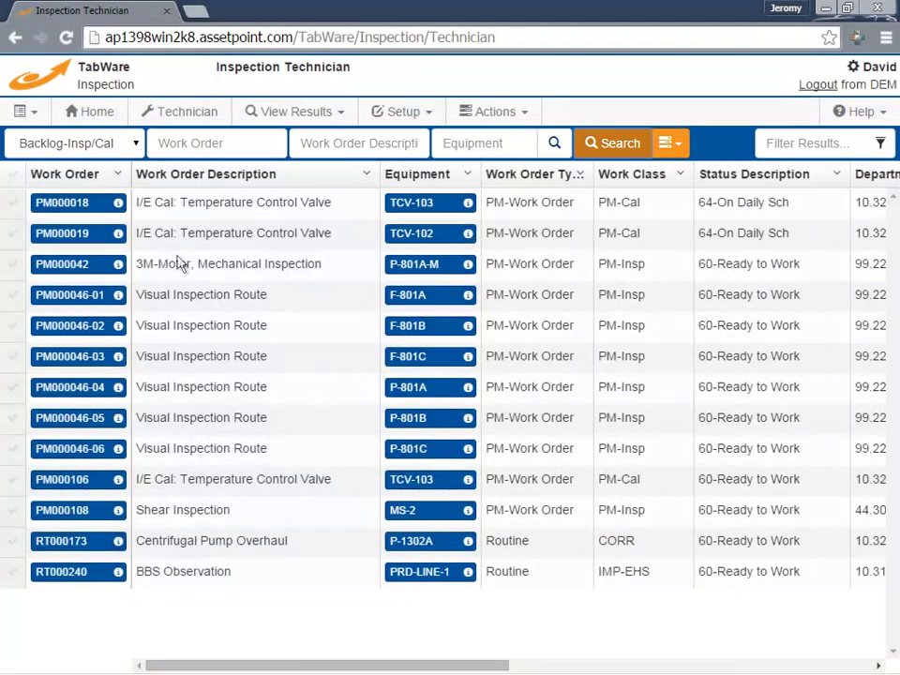
pyautogui.click(14, 235)
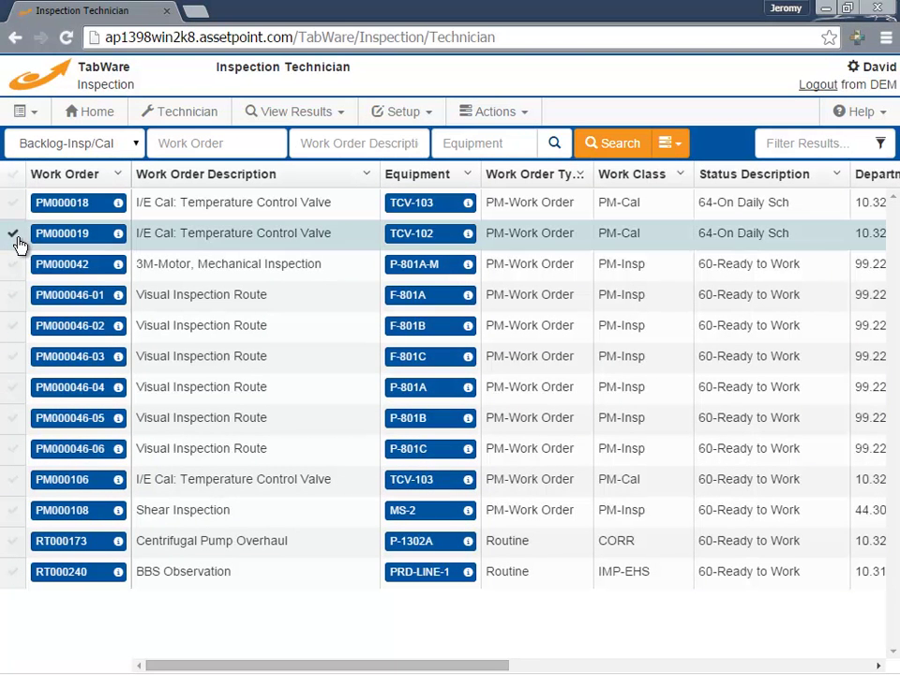
pyautogui.click(13, 266)
pyautogui.click(14, 296)
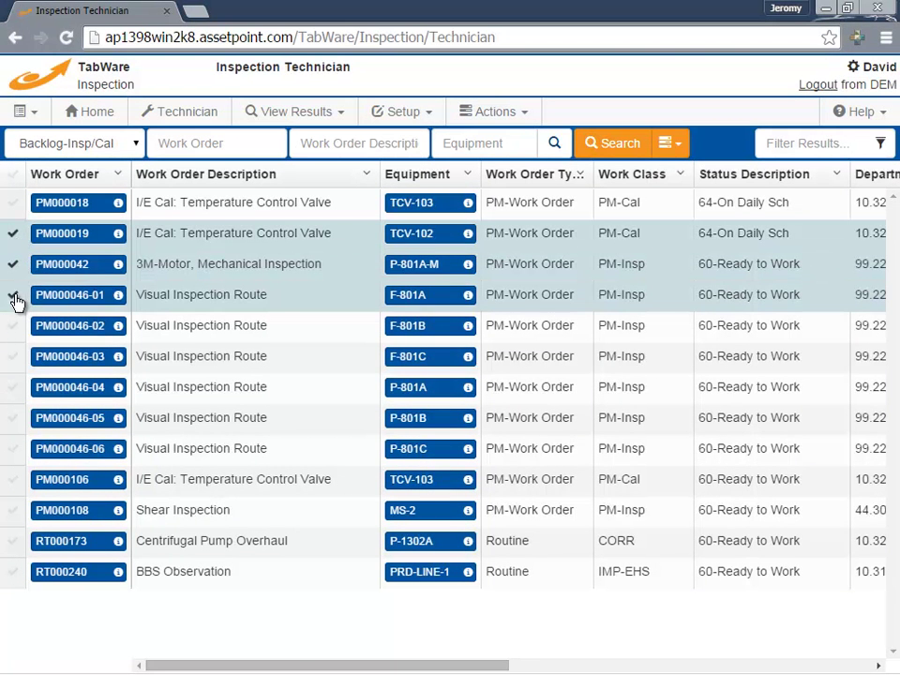
pyautogui.click(515, 120)
pyautogui.click(511, 142)
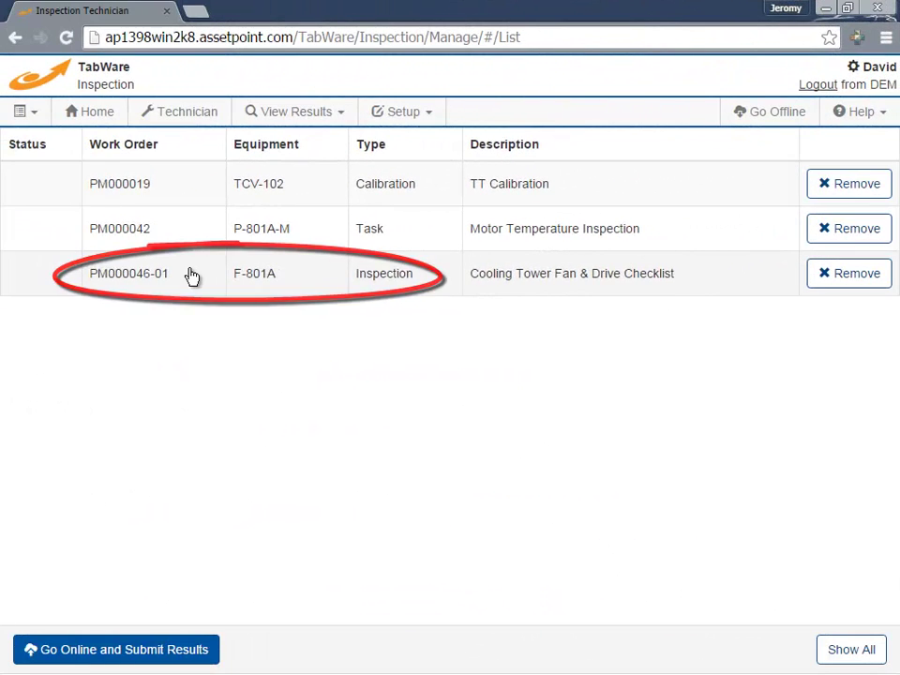
# - Open the PM000046-01 checklist, collapse its header sections, and tick Unusual Vibration
pyautogui.click(190, 274)
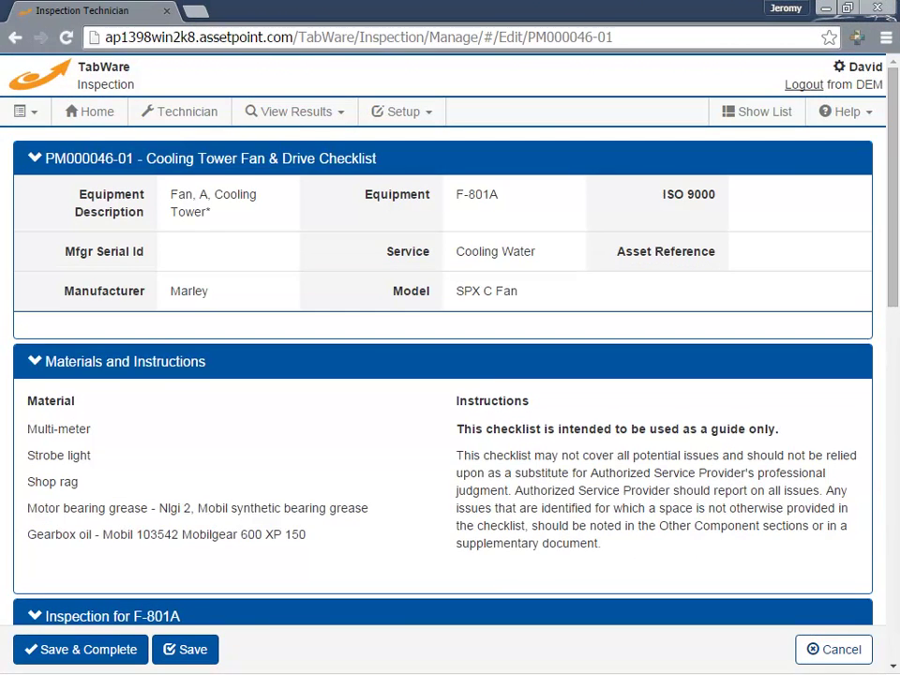
pyautogui.click(102, 167)
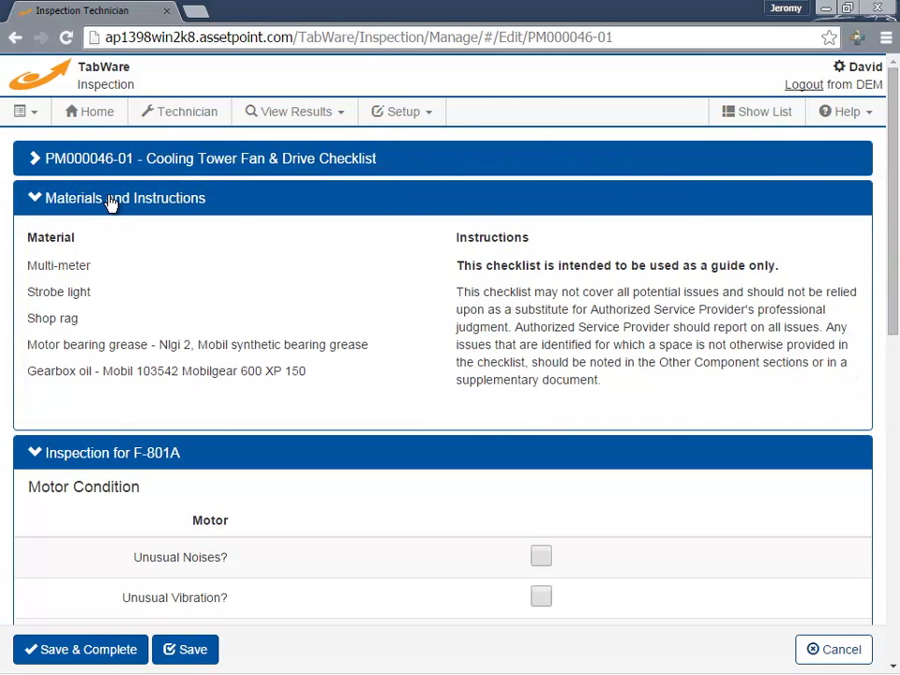
pyautogui.click(110, 202)
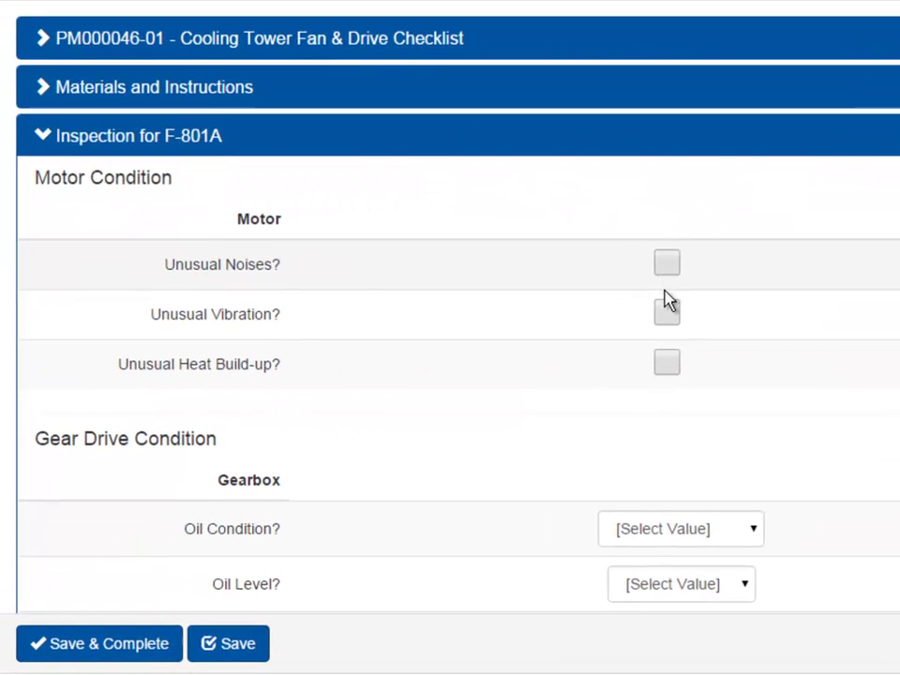
pyautogui.click(667, 315)
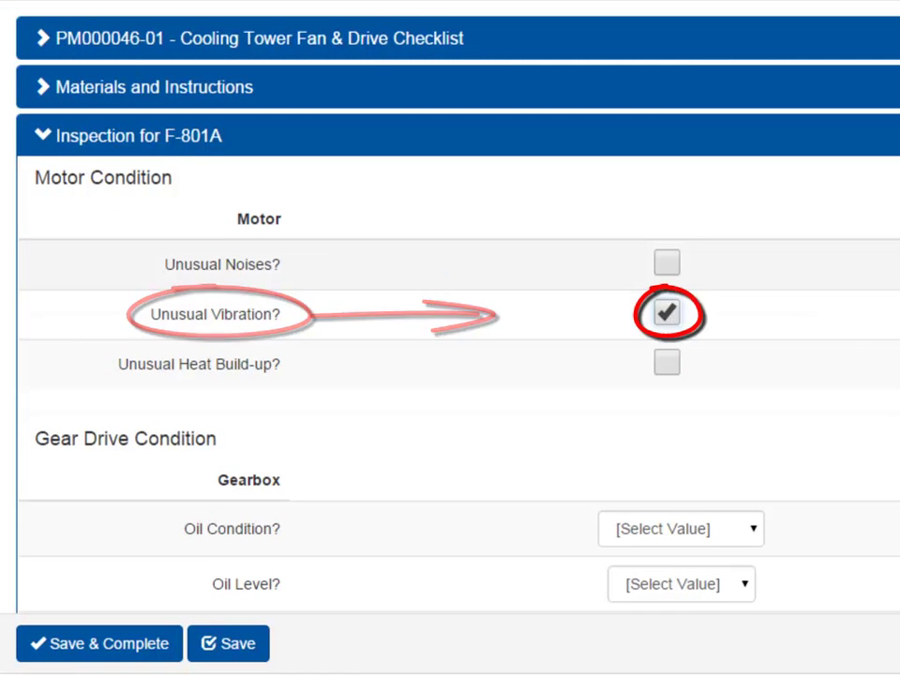
# - Set Oil Condition to Good, Oil Level to Added, and fan Vibration Level to .005
pyautogui.scroll(-5, 450, 310)
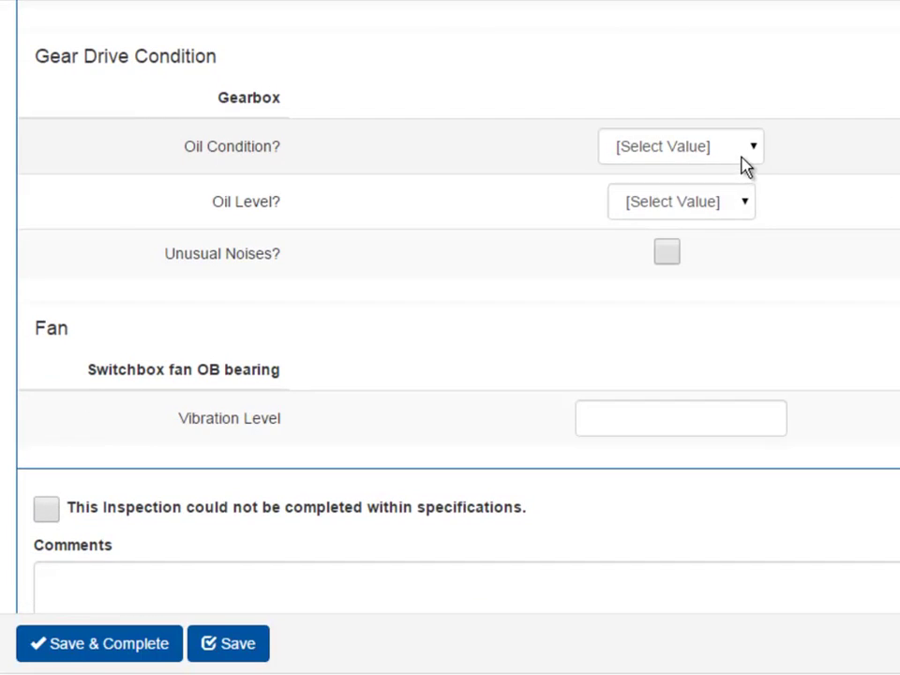
pyautogui.click(746, 155)
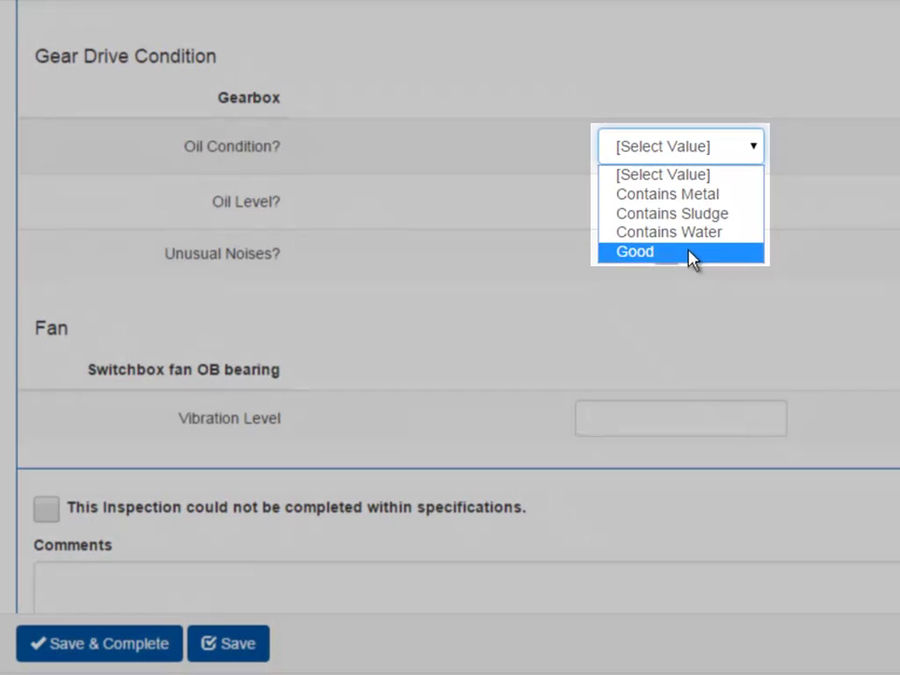
pyautogui.click(689, 254)
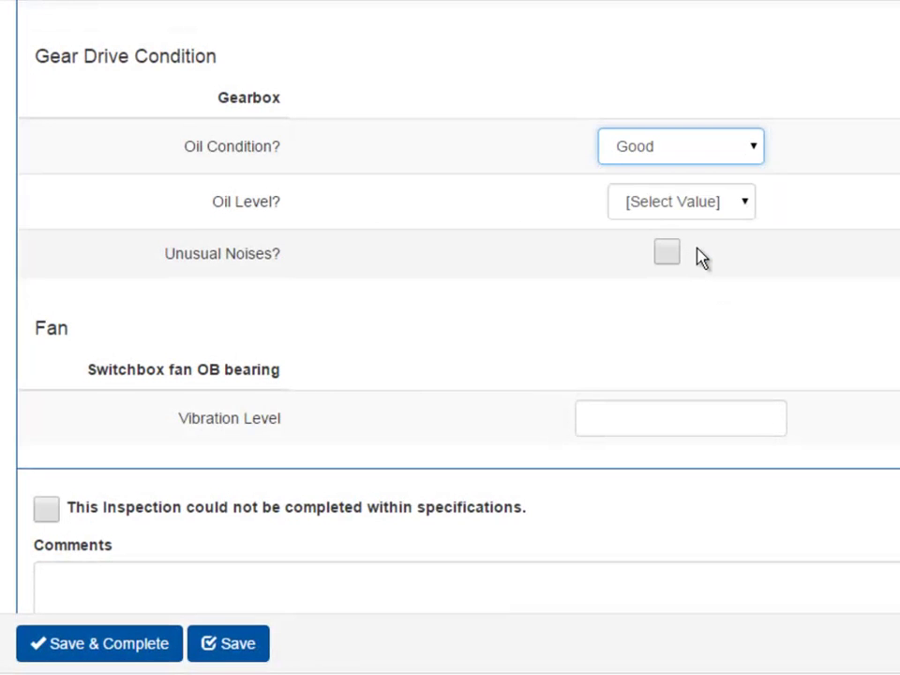
pyautogui.click(744, 209)
pyautogui.click(724, 252)
pyautogui.click(692, 410)
pyautogui.write('.005')
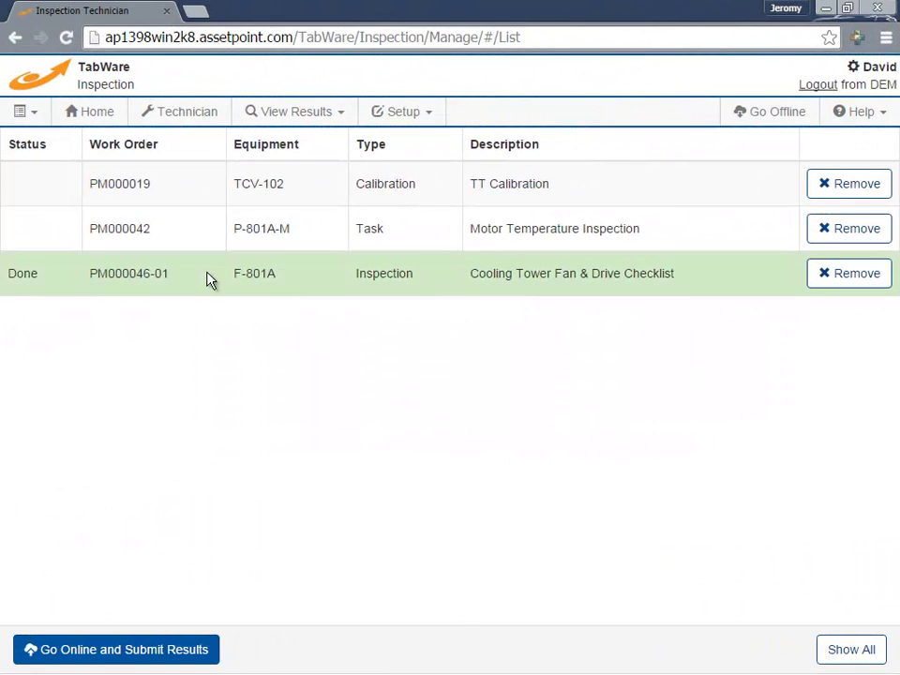
# - Open the PM000042 motor temperature inspection with header and Materials sections collapsed
pyautogui.click(178, 234)
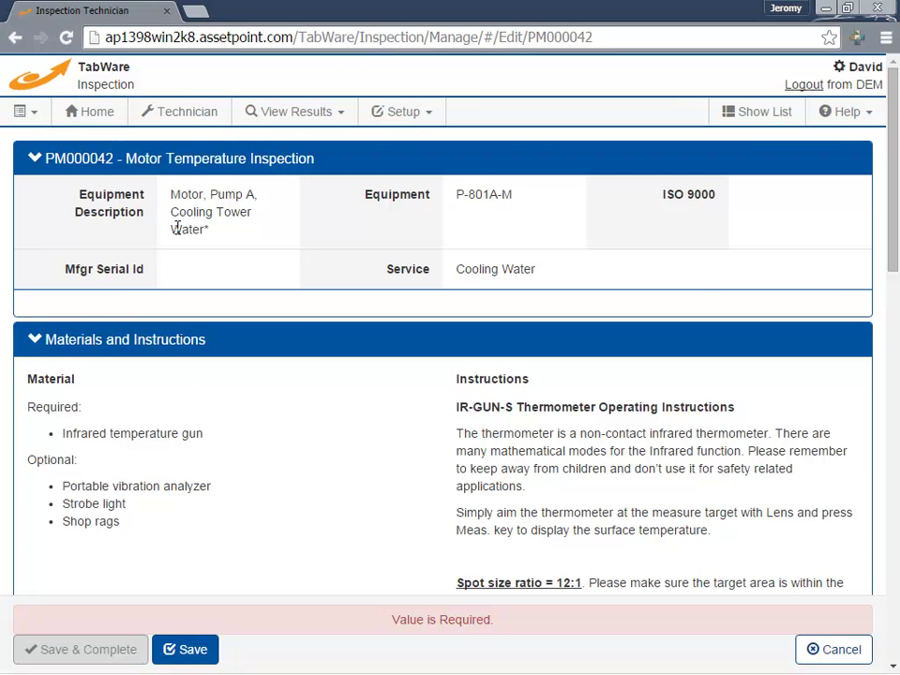
pyautogui.click(103, 161)
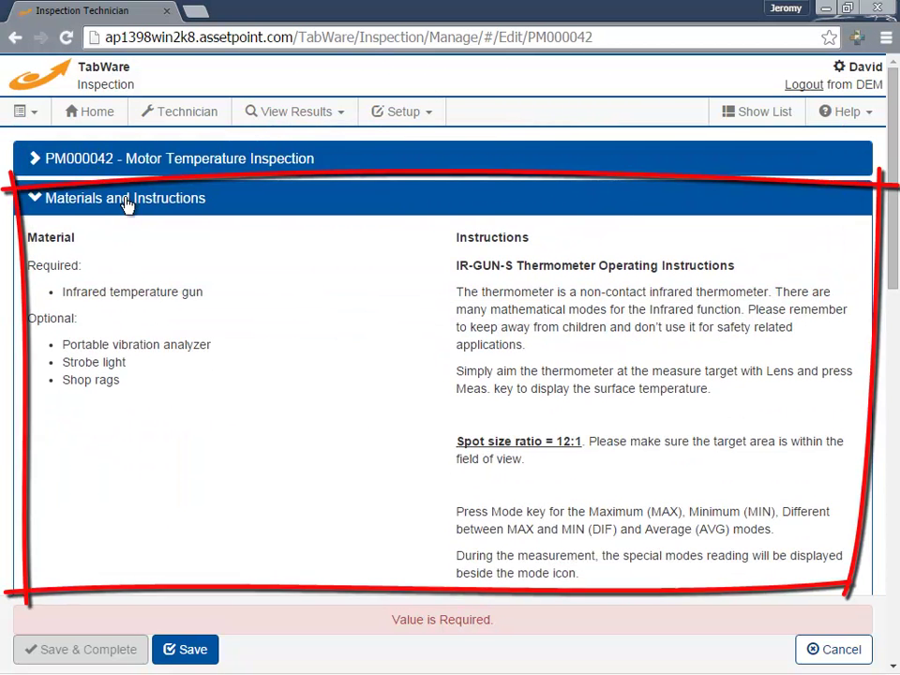
pyautogui.click(127, 201)
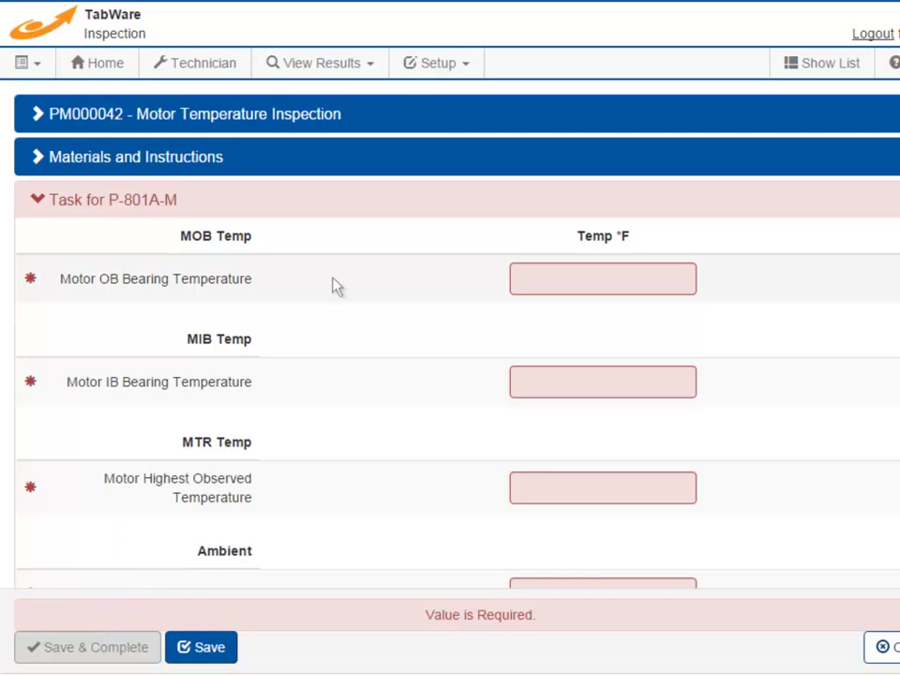
# - Enter motor temperatures: OB bearing 115, IB bearing 142, highest observed 155
pyautogui.click(528, 286)
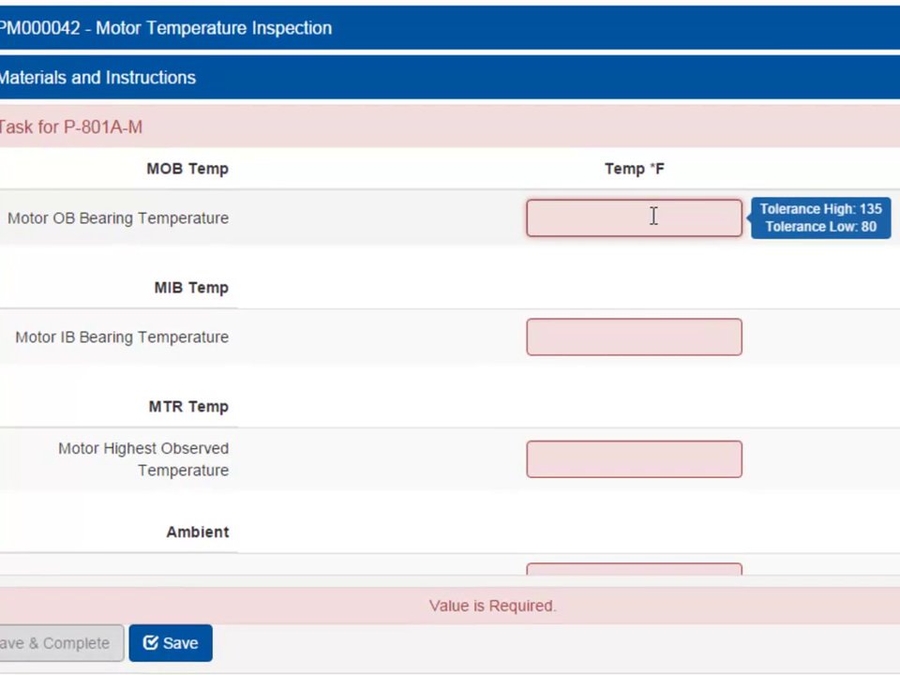
pyautogui.write('115')
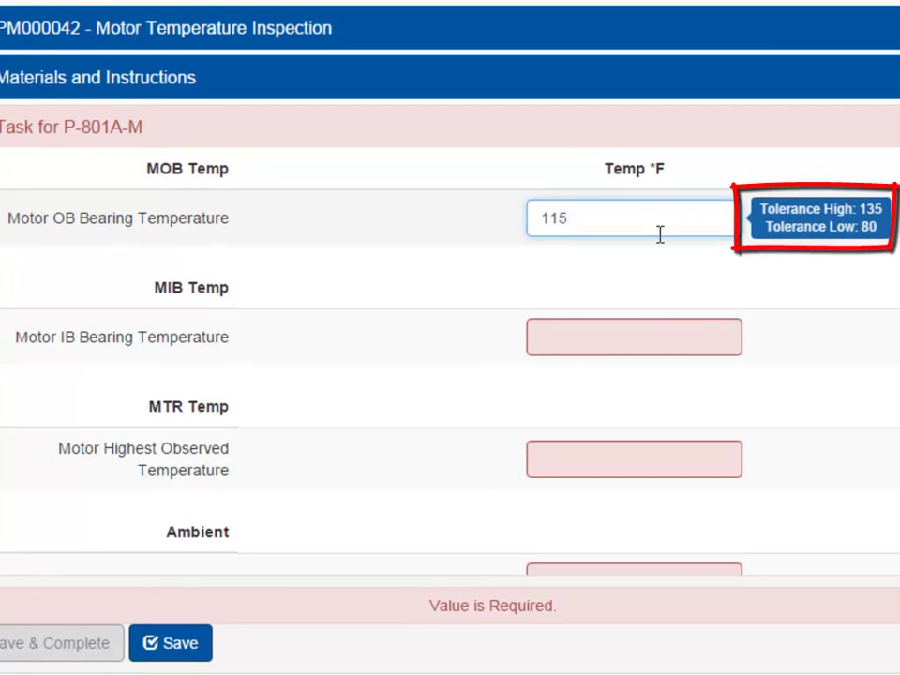
pyautogui.click(653, 334)
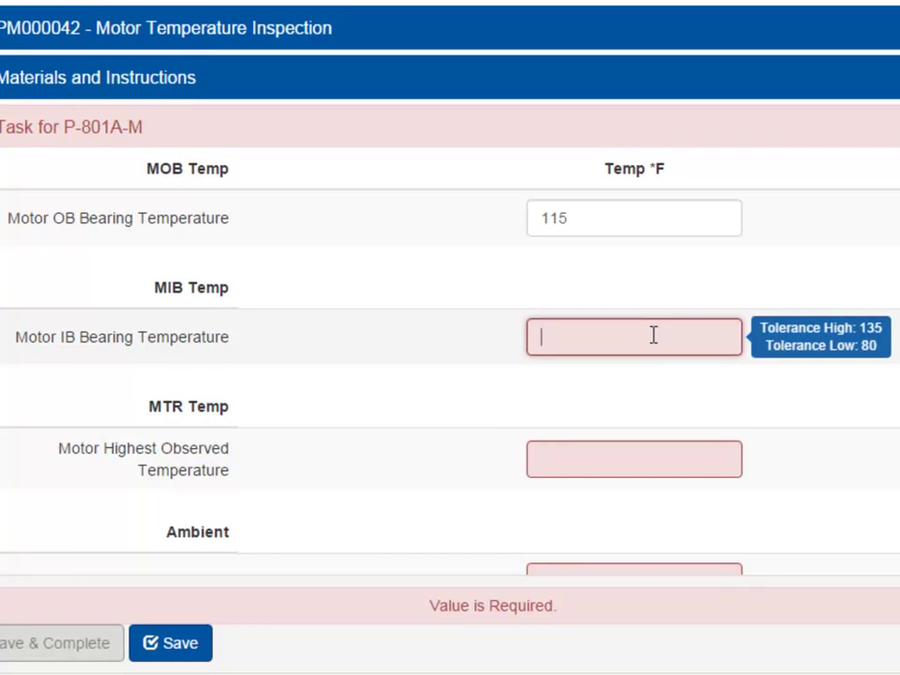
pyautogui.write('14')
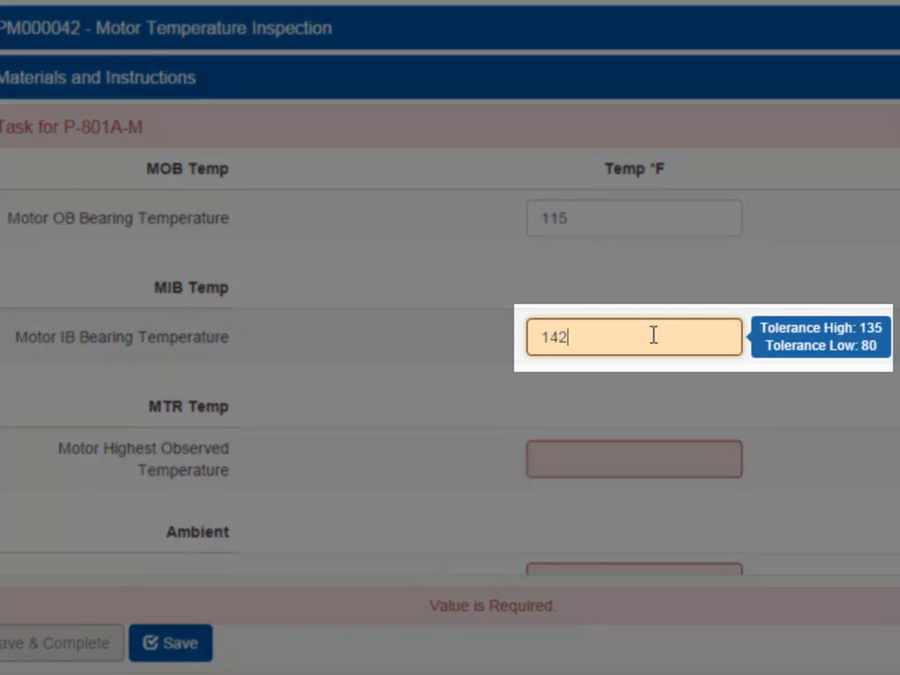
pyautogui.write('2')
pyautogui.click(653, 456)
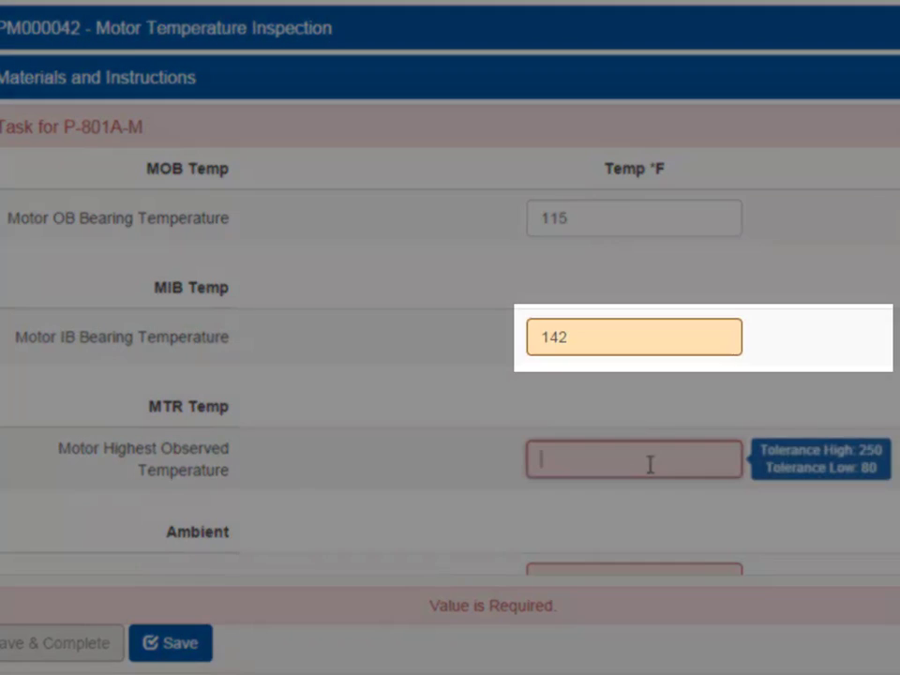
pyautogui.write('155')
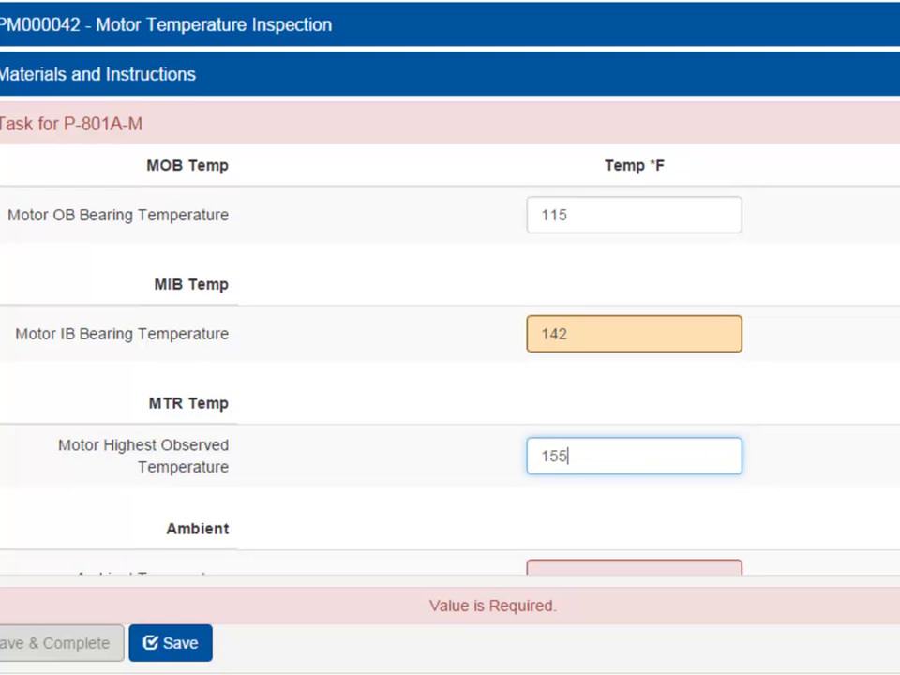
pyautogui.scroll(-3, 450, 338)
pyautogui.scroll(-1, 585, 273)
pyautogui.click(585, 270)
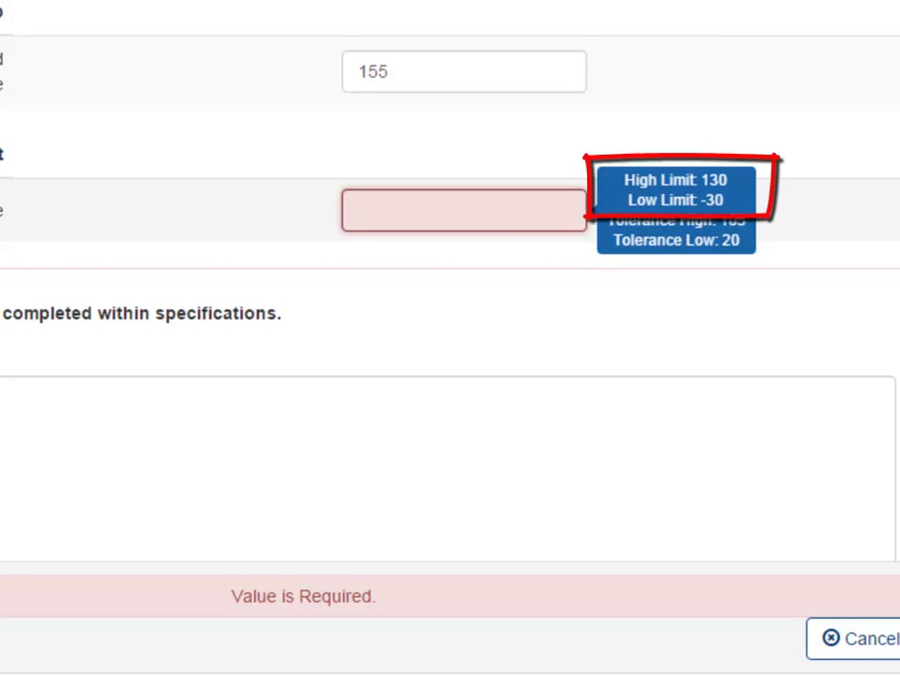
# - Enter ambient 78, flag out of specification, comment on the hot inboard bearing, and complete
pyautogui.write('78')
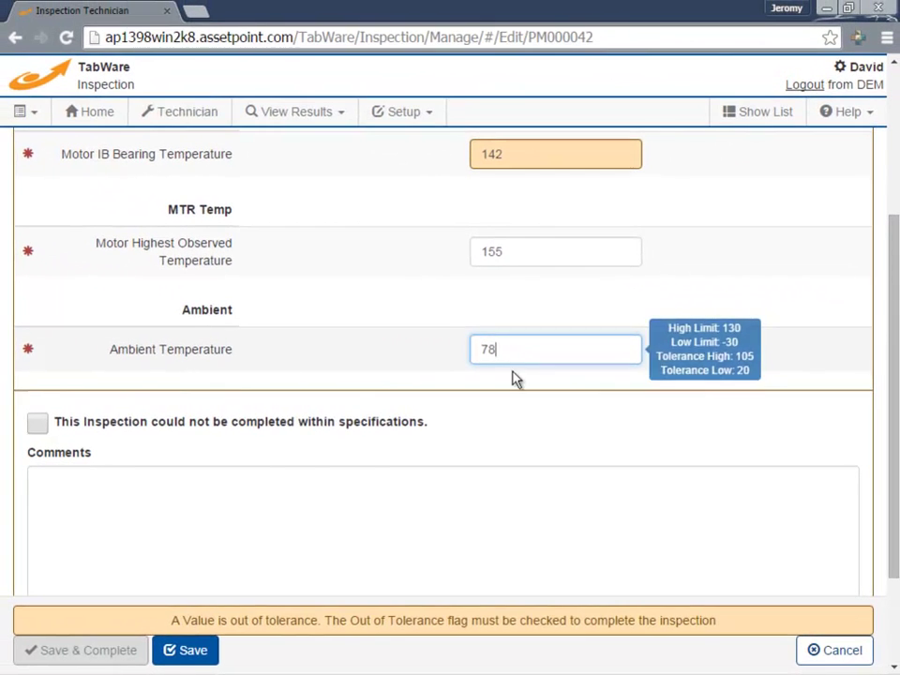
pyautogui.click(36, 427)
pyautogui.click(71, 491)
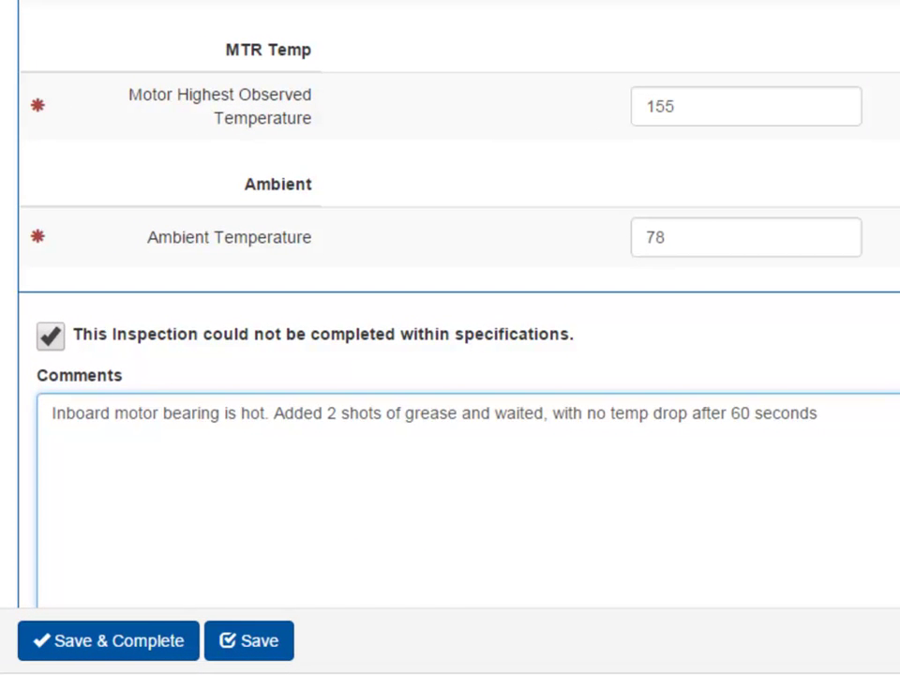
pyautogui.click(160, 645)
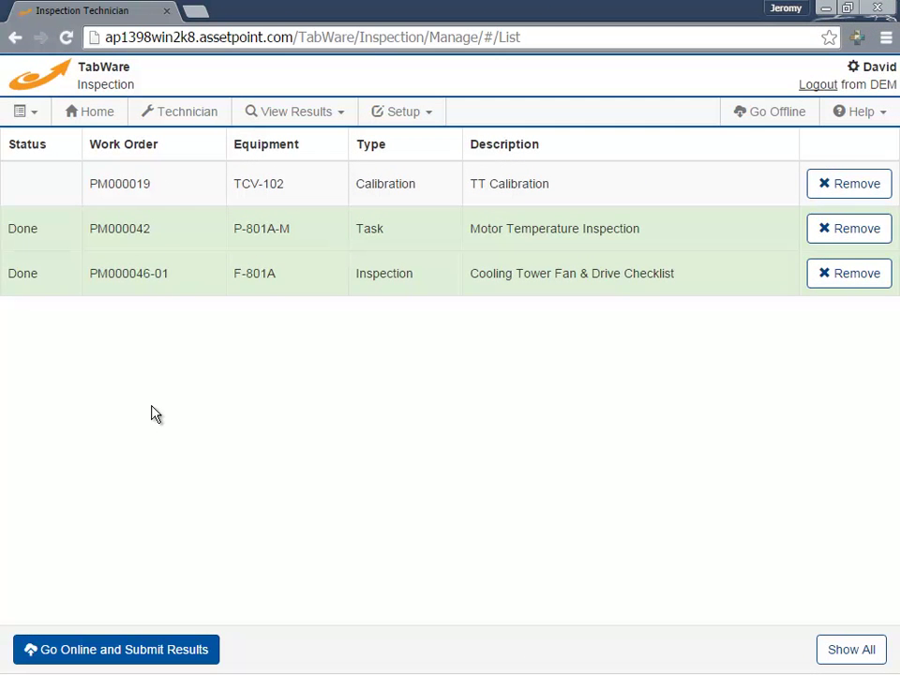
# - Open the PM000019 TT Calibration order for TCV-102
pyautogui.click(194, 198)
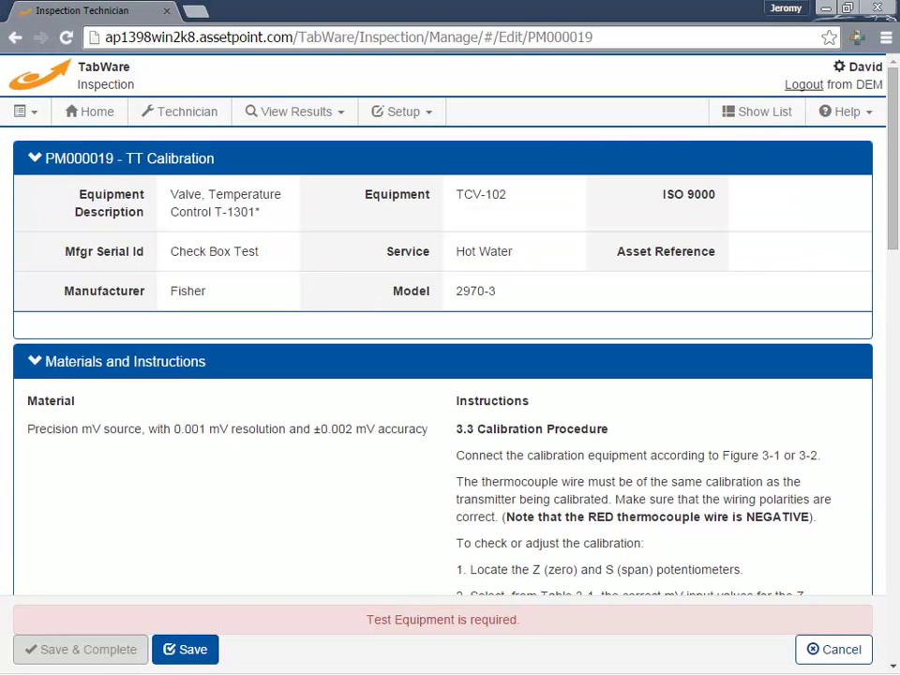
# - Check calibrator INST-CAL-02 as testing equipment, then collapse the Testing Equipment section
pyautogui.click(97, 173)
pyautogui.scroll(-2, 441, 357)
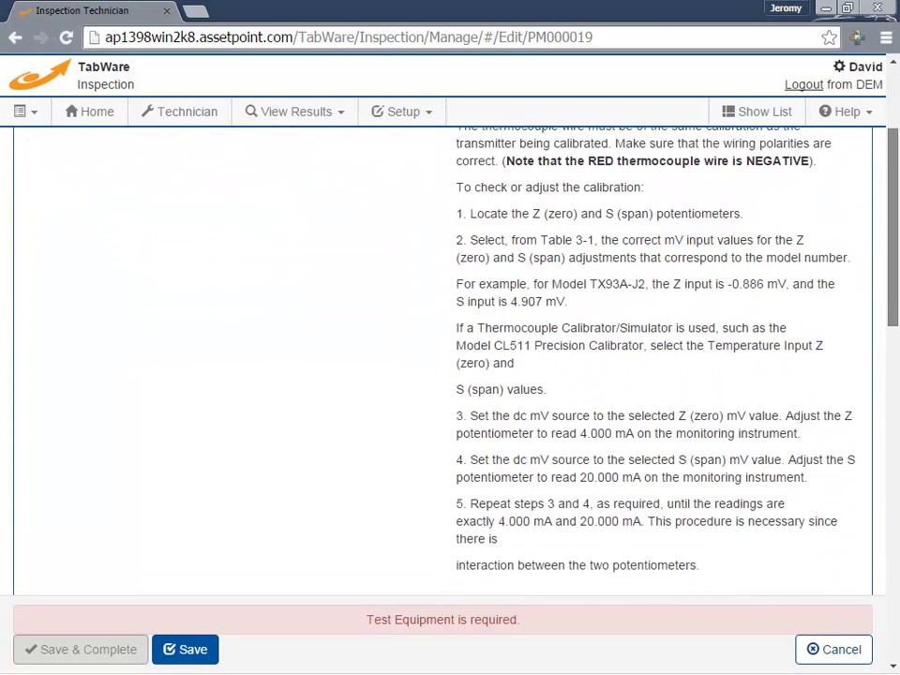
pyautogui.scroll(-6, 441, 356)
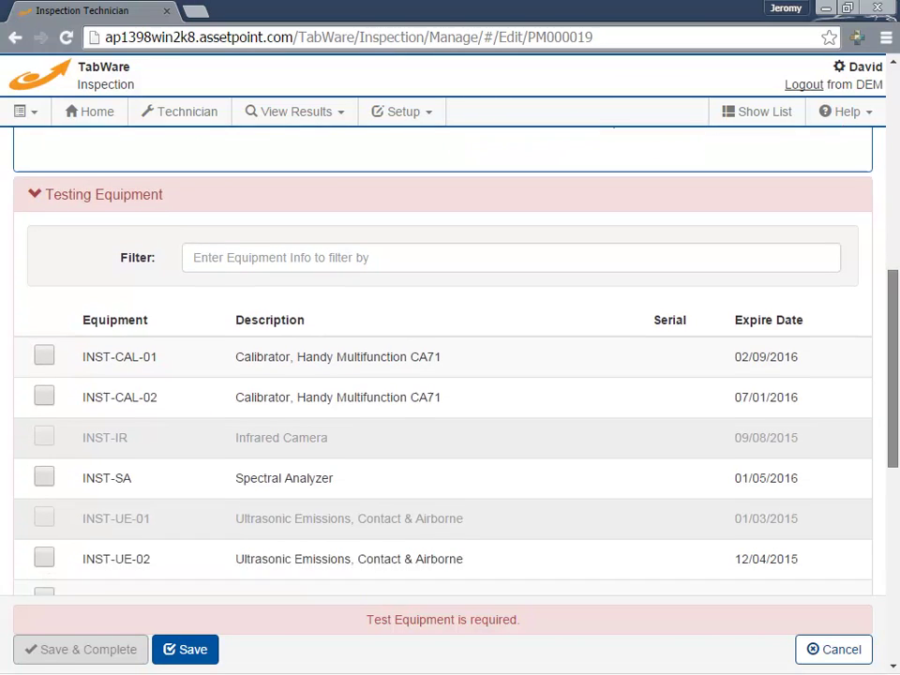
pyautogui.scroll(-1, 441, 356)
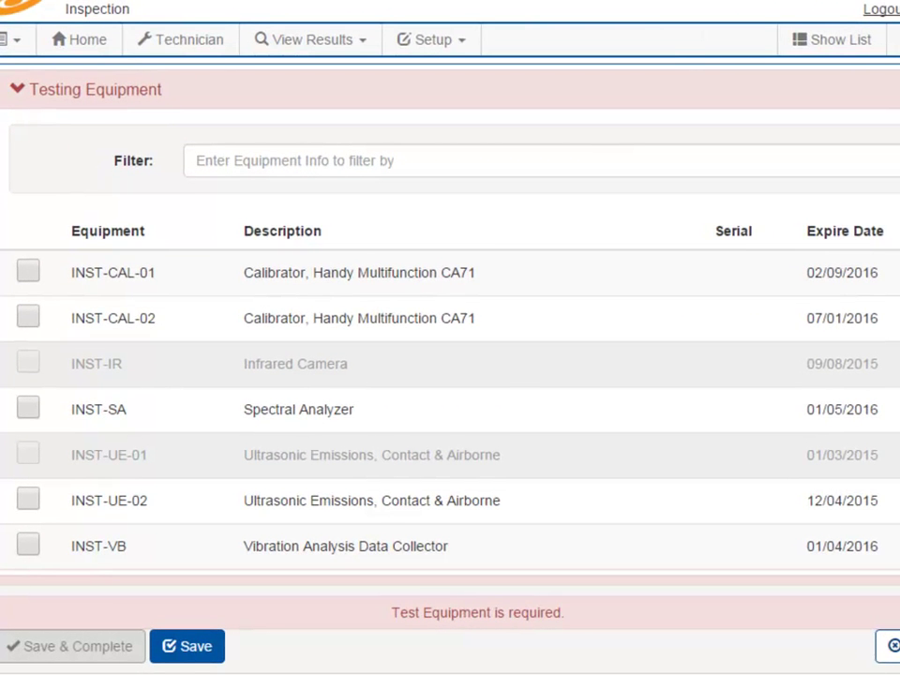
pyautogui.click(461, 330)
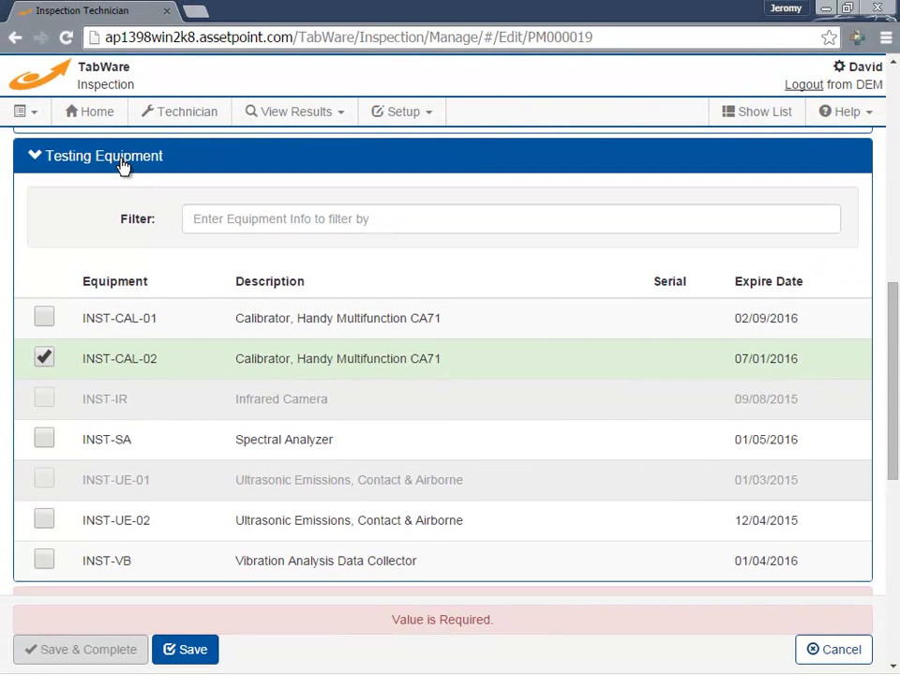
pyautogui.click(122, 165)
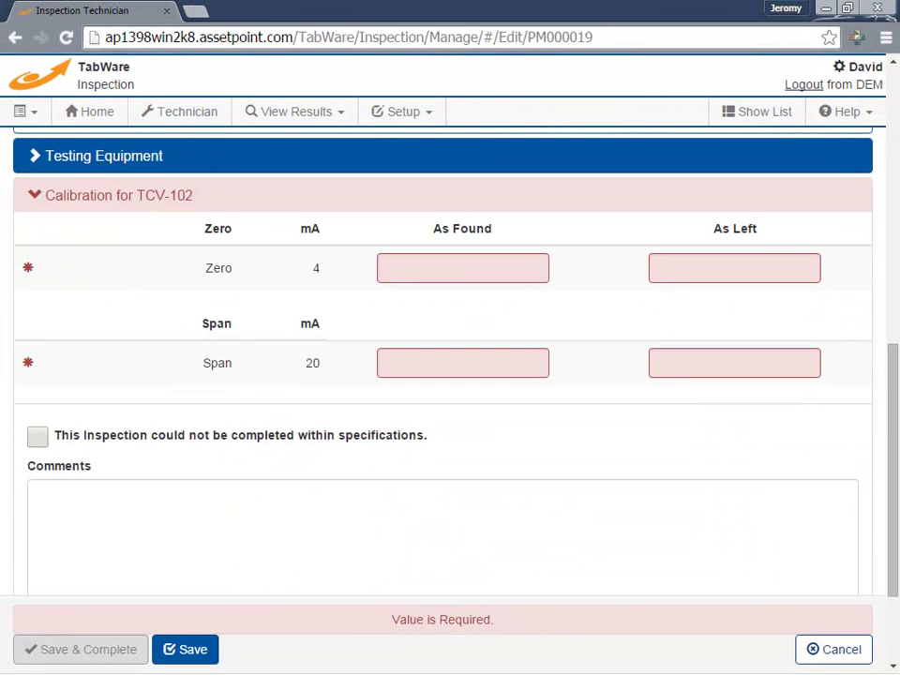
# - Enter Zero 3.89 as found / 4 as left, Span 19.75 / 19.88, and flag out of specification
pyautogui.click(463, 276)
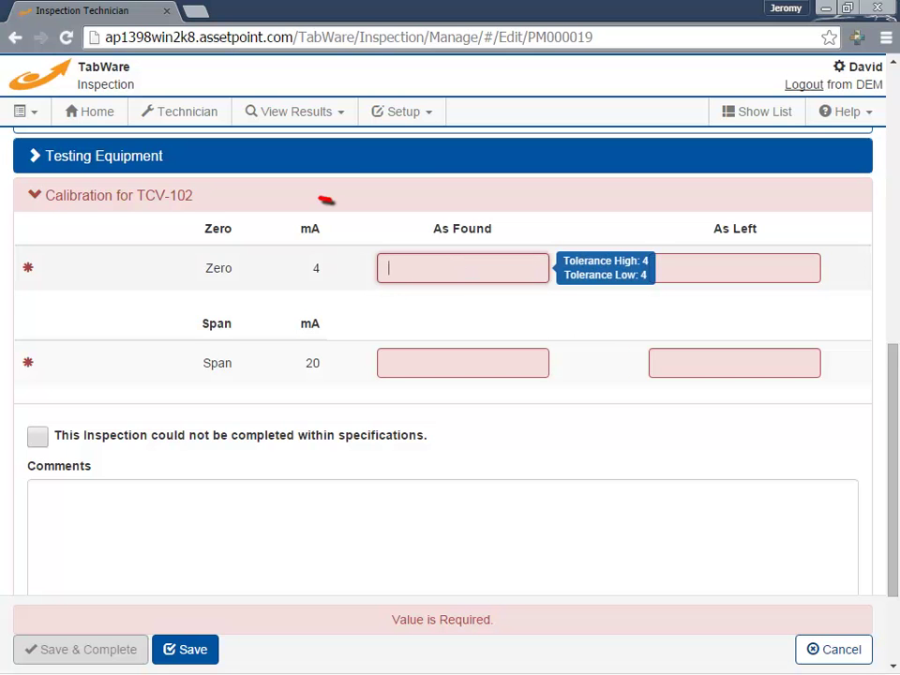
pyautogui.write('3.89')
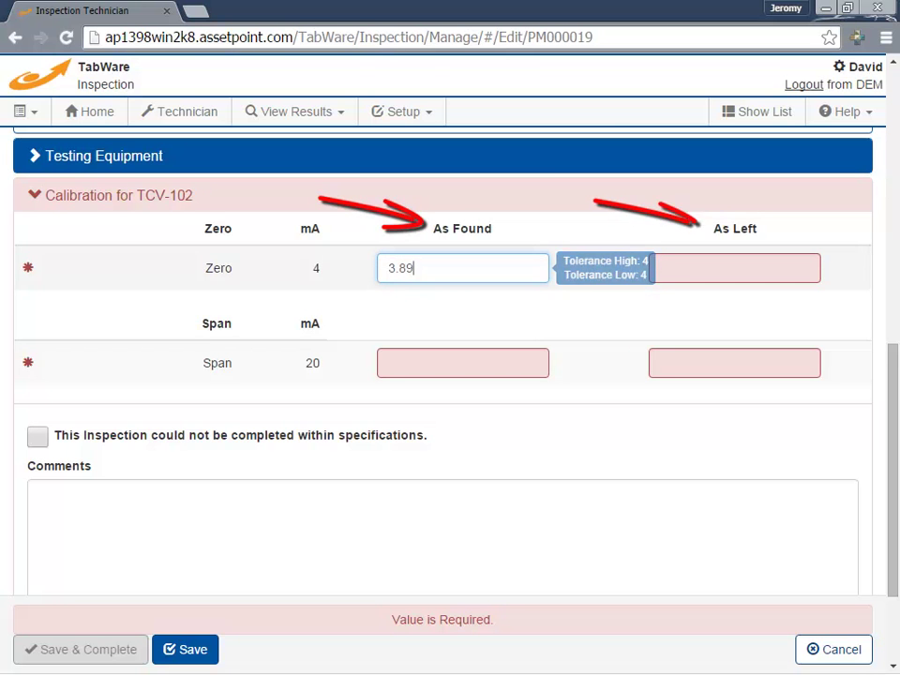
pyautogui.click(734, 269)
pyautogui.write('4')
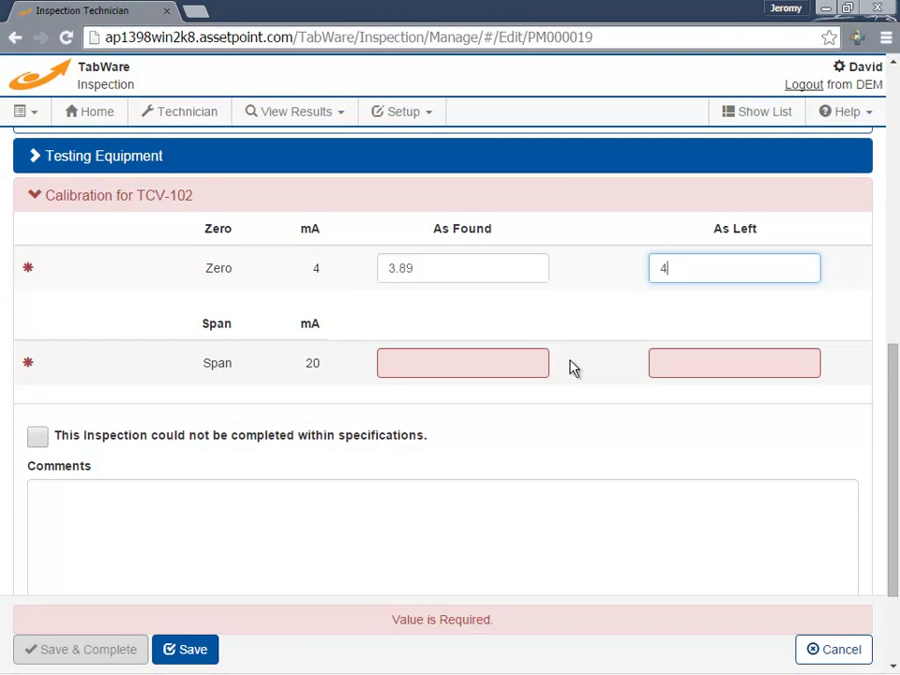
pyautogui.click(517, 362)
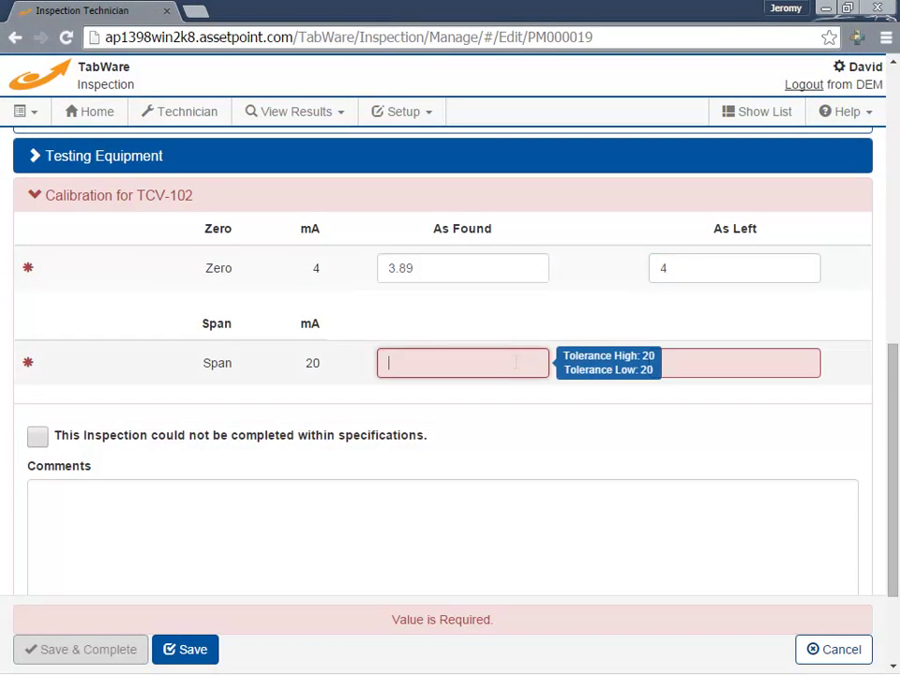
pyautogui.write('19.75')
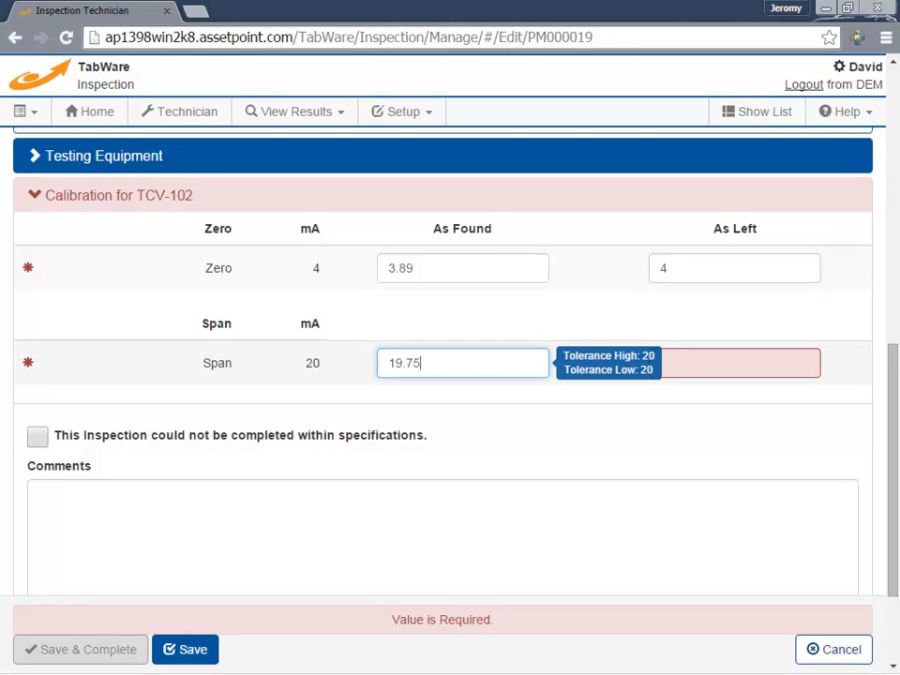
pyautogui.click(607, 395)
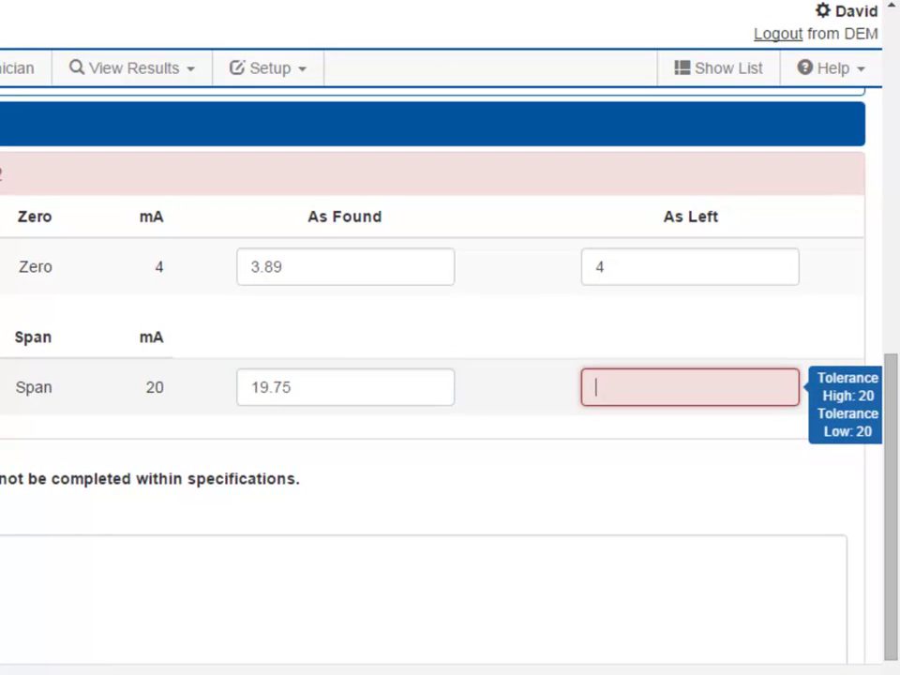
pyautogui.write('19.88')
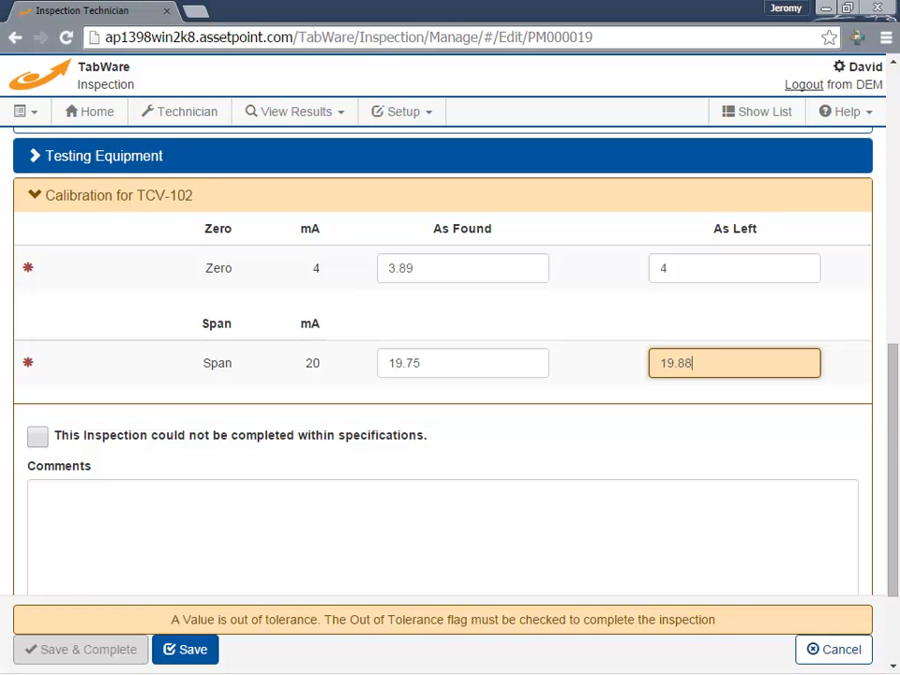
pyautogui.click(37, 437)
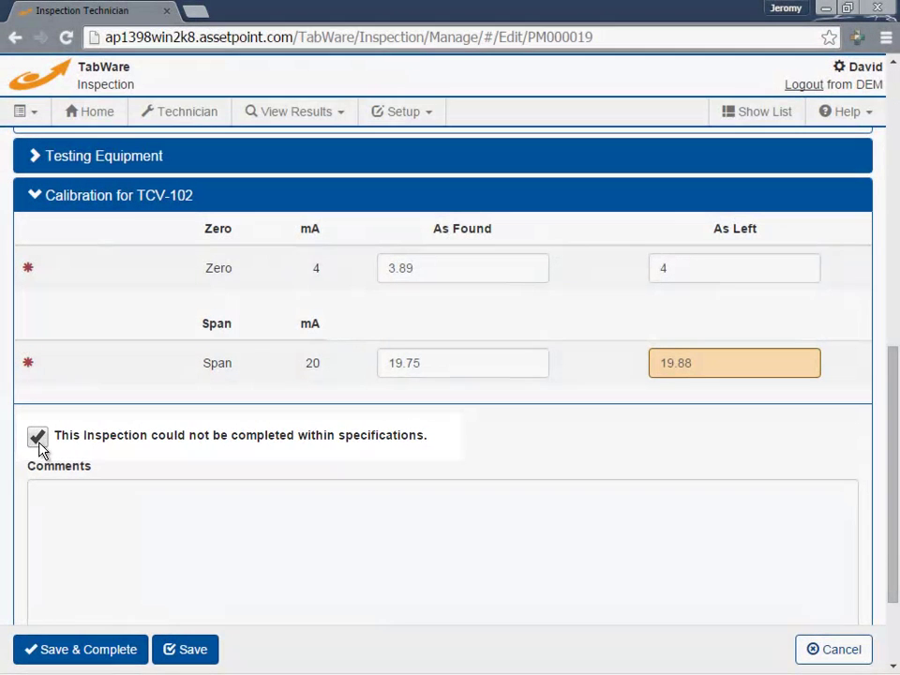
# - Comment that span couldn't be achieved and the TT may need replacing, then complete
pyautogui.click(69, 490)
pyautogui.write('Co')
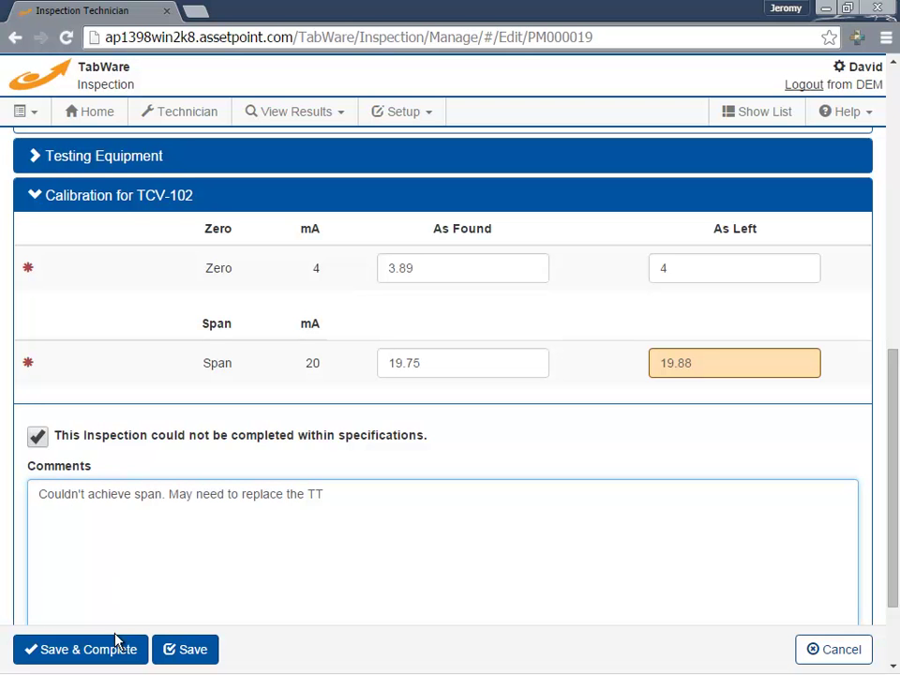
pyautogui.click(112, 653)
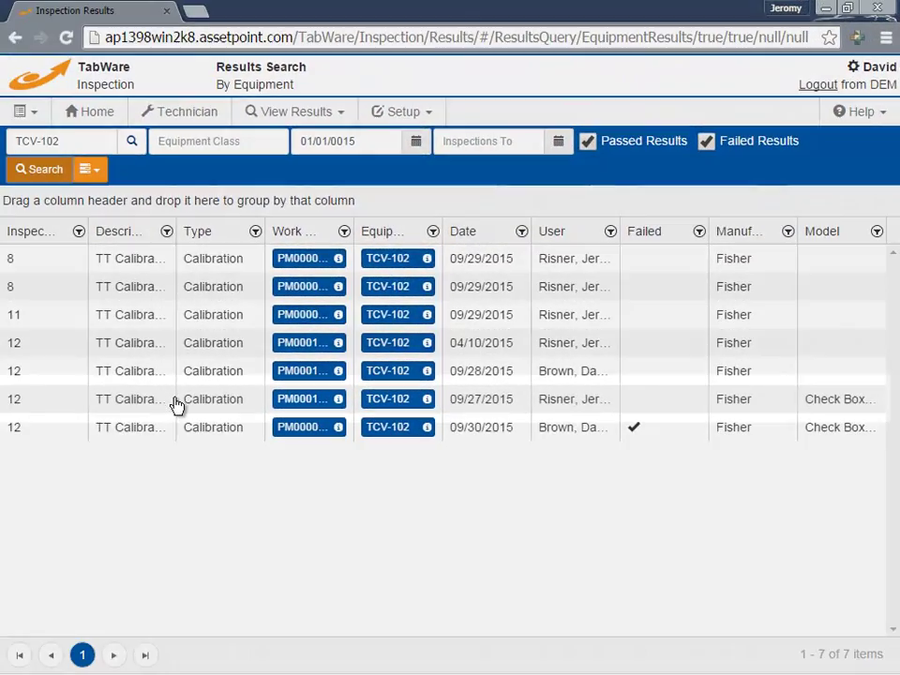
# - View the PDF of the 09/27/2015 TCV-102 TT Calibration result
pyautogui.click(177, 406)
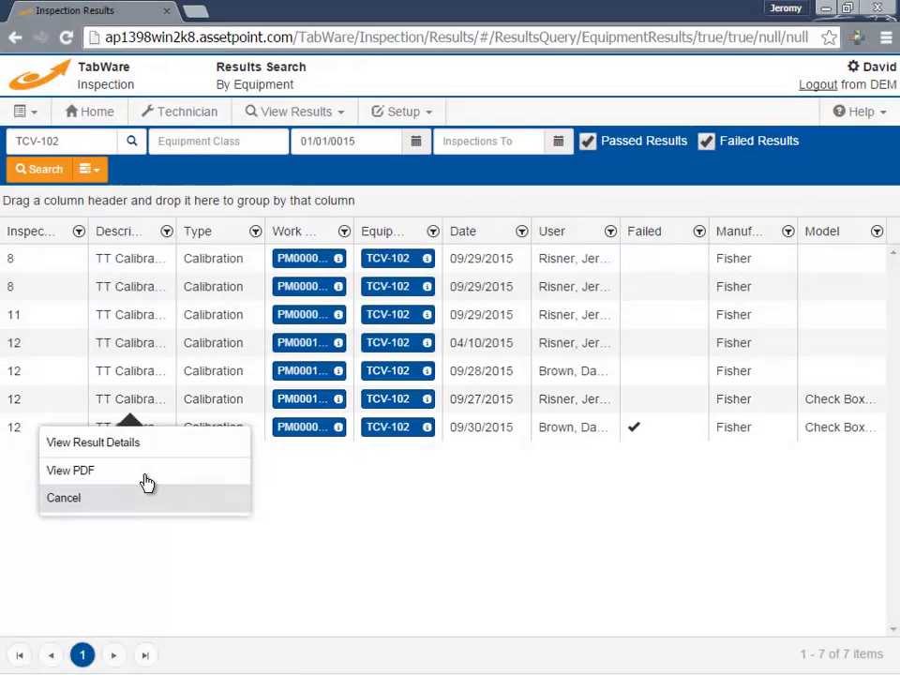
pyautogui.click(143, 473)
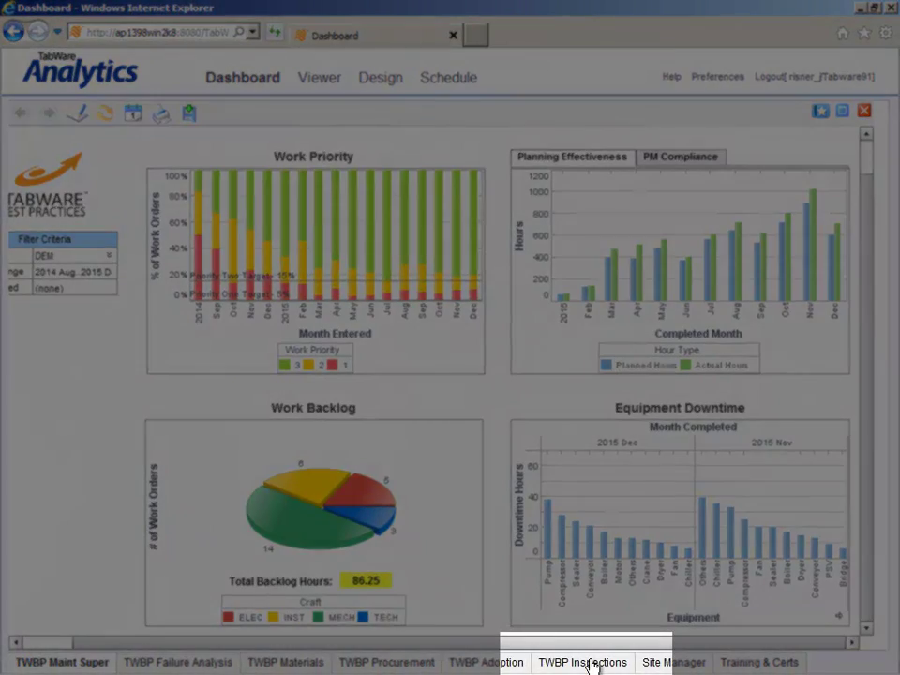
# - Switch to the TWBP Inspections dashboard and scroll to the 39% failed-inspection gauge and pass/fail charts
pyautogui.click(589, 663)
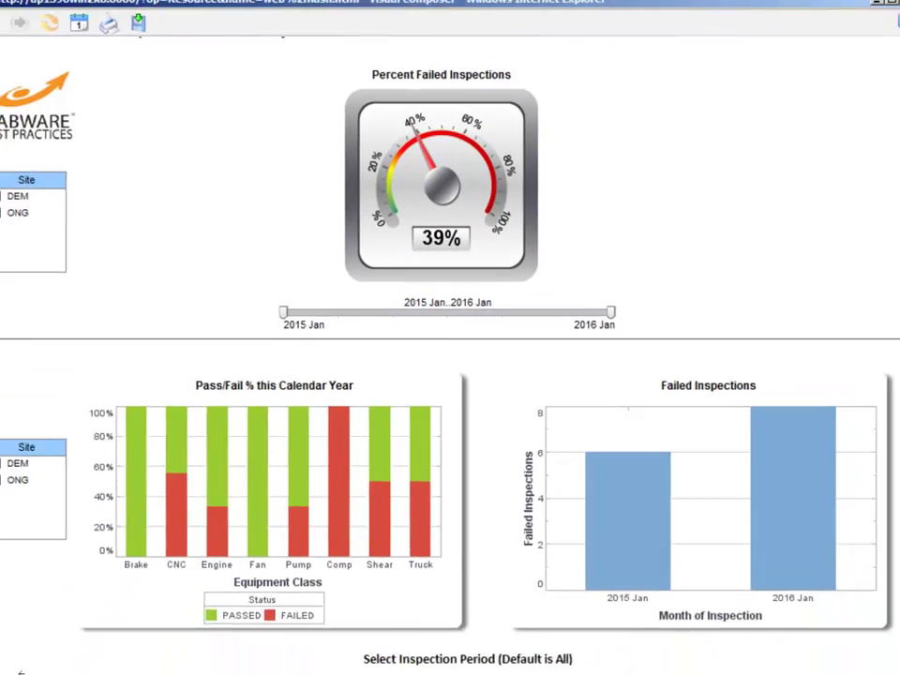
pyautogui.scroll(-5, 441, 375)
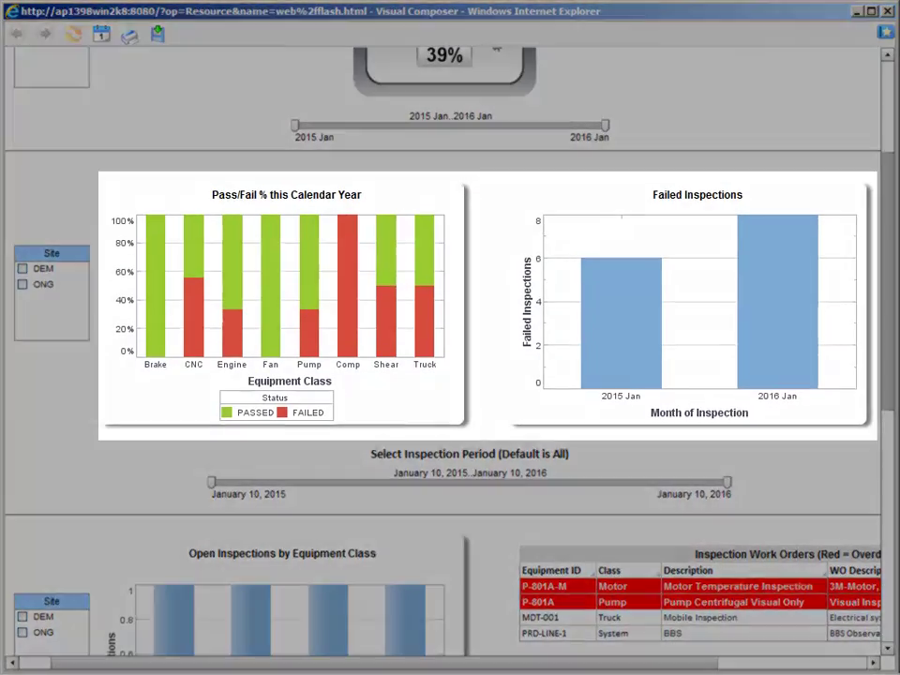
pyautogui.scroll(-3, 234, 478)
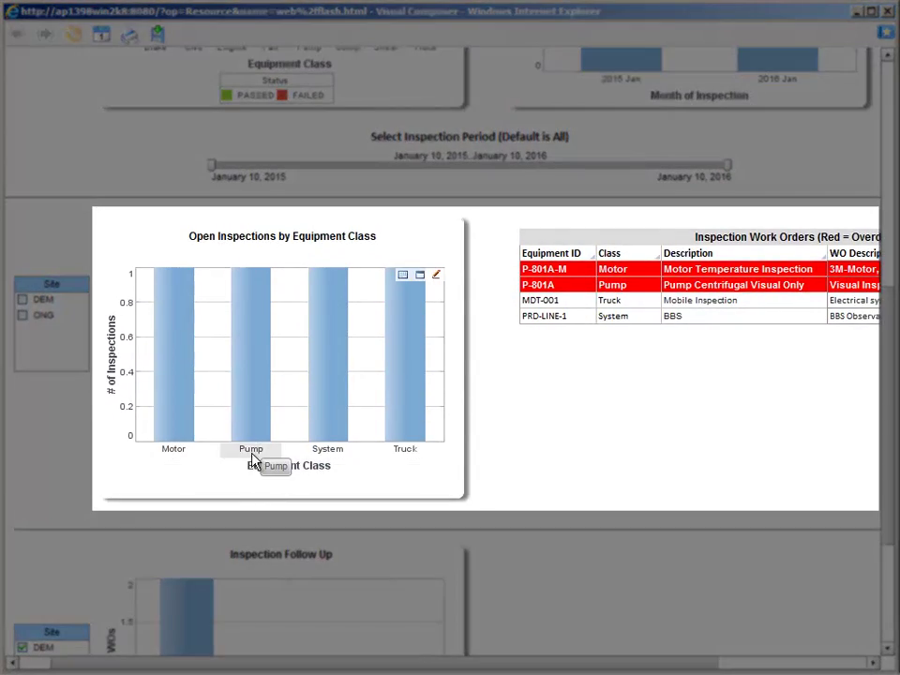
pyautogui.click(251, 454)
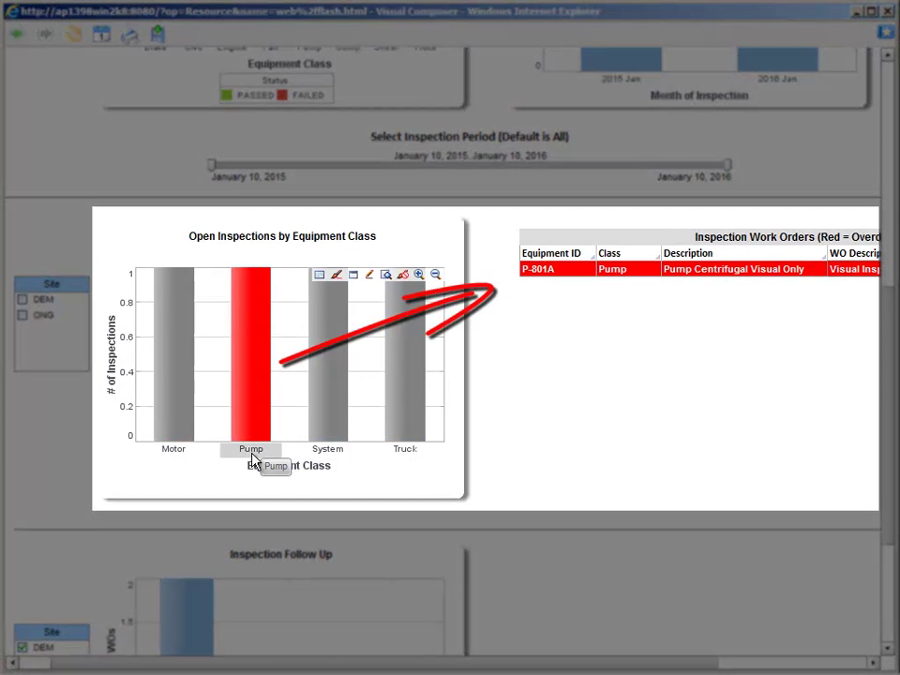
pyautogui.scroll(-2, 251, 458)
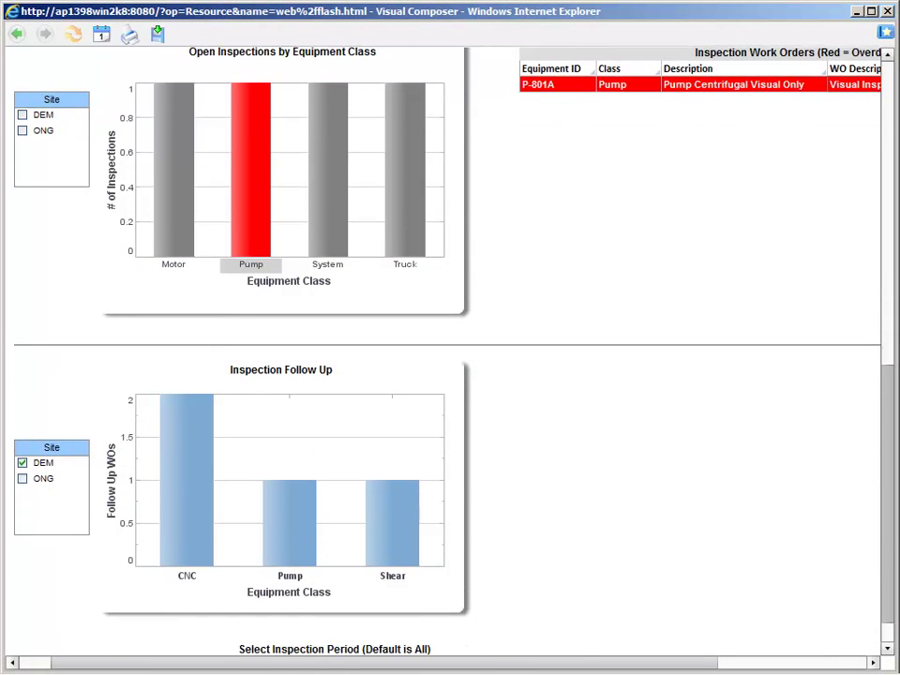
pyautogui.scroll(-1, 172, 491)
pyautogui.click(183, 473)
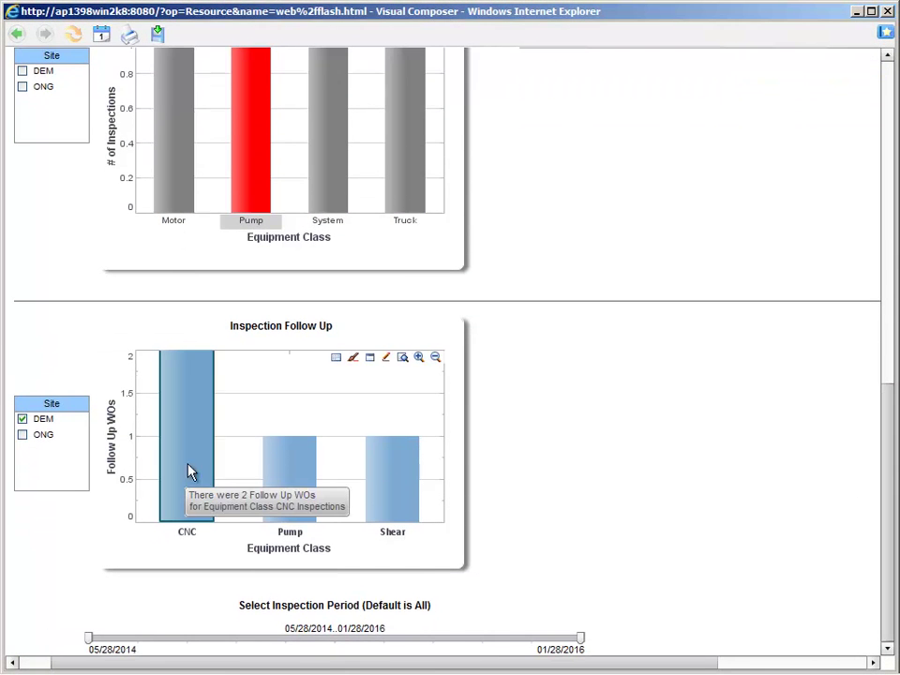
pyautogui.click(403, 362)
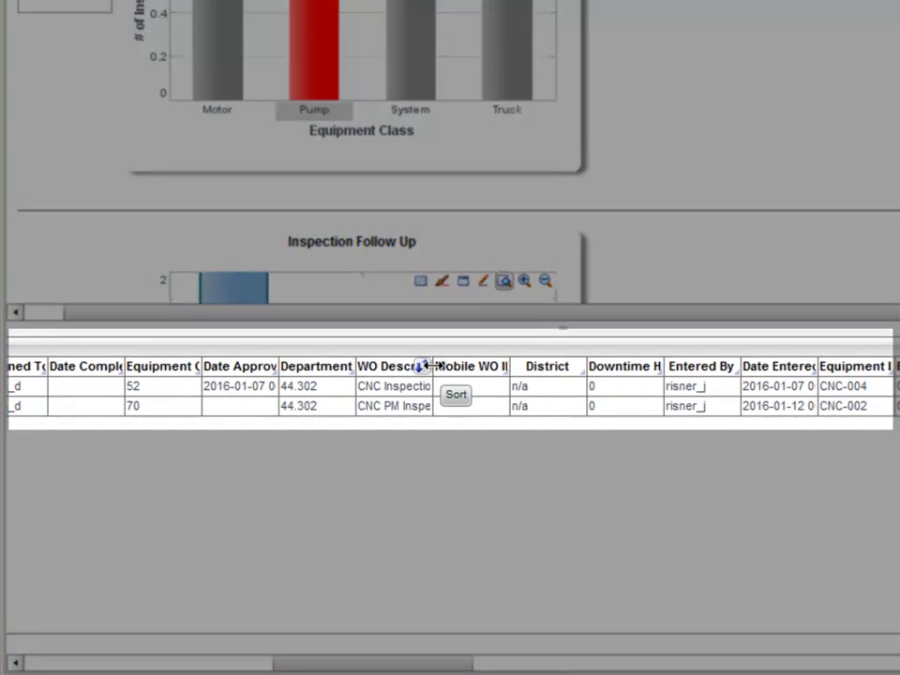
pyautogui.moveTo(431, 366); pyautogui.dragTo(583, 365)
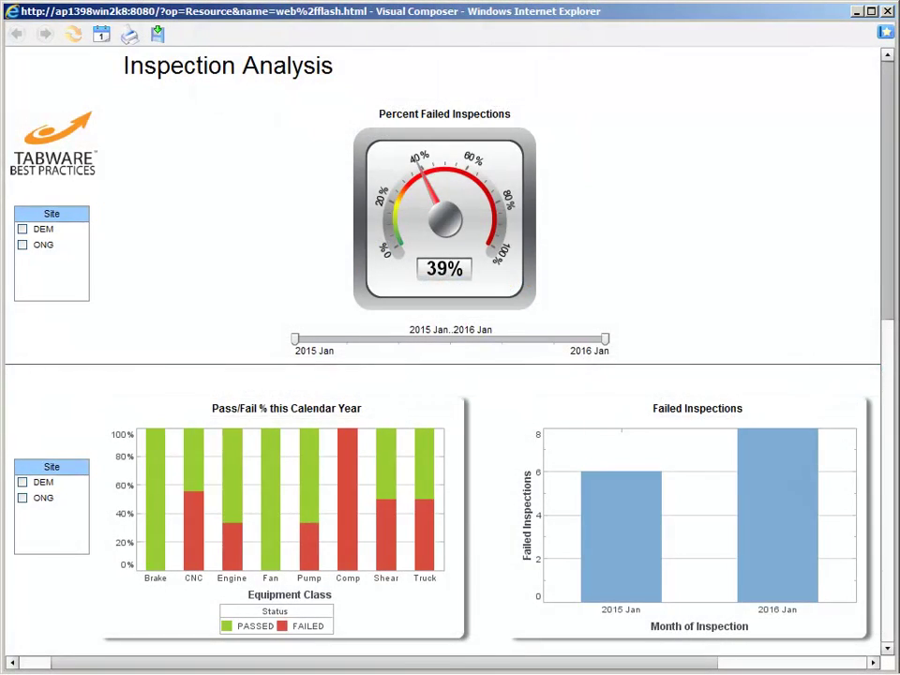
pyautogui.scroll(-3, 450, 375)
pyautogui.scroll(-4, 46, 636)
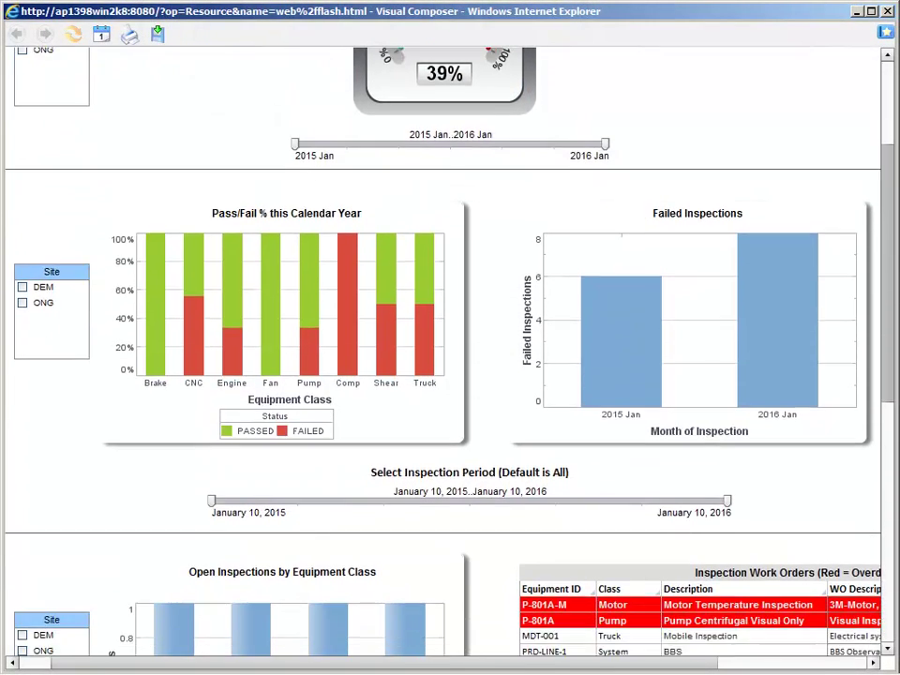